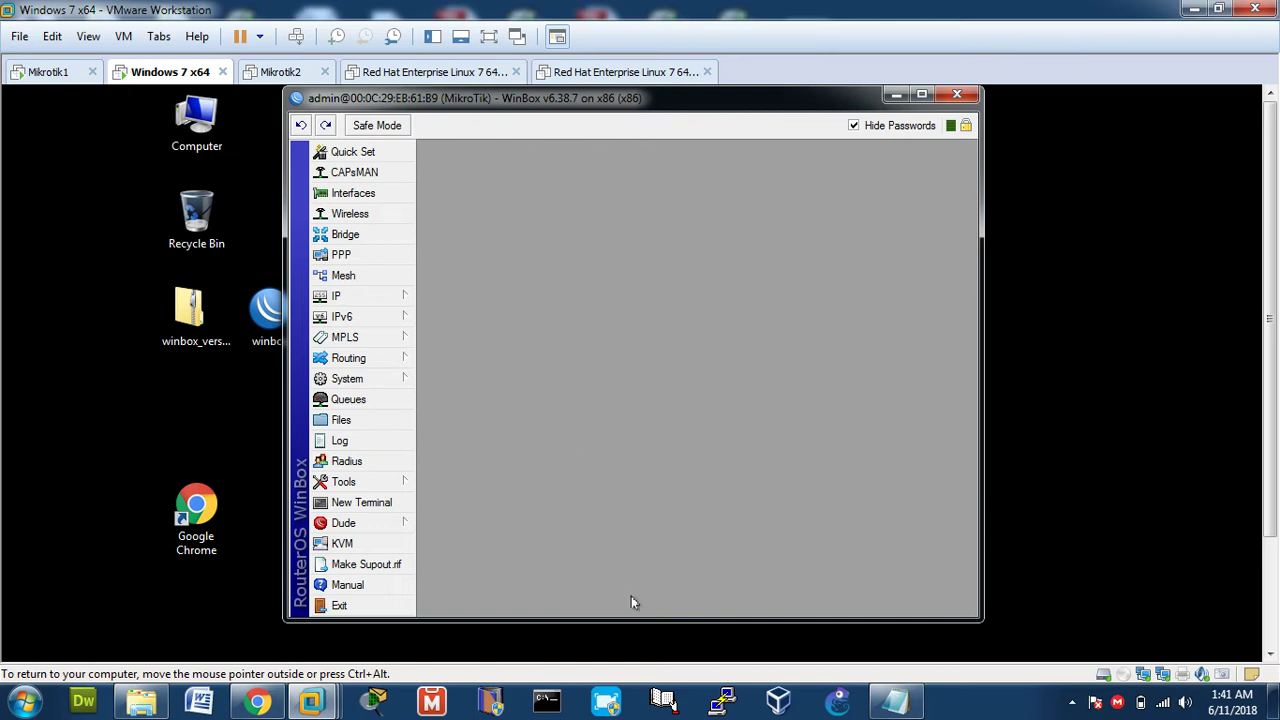
Create a new simple queue named 1MB with the target address 192.168.4.10
click(352, 400)
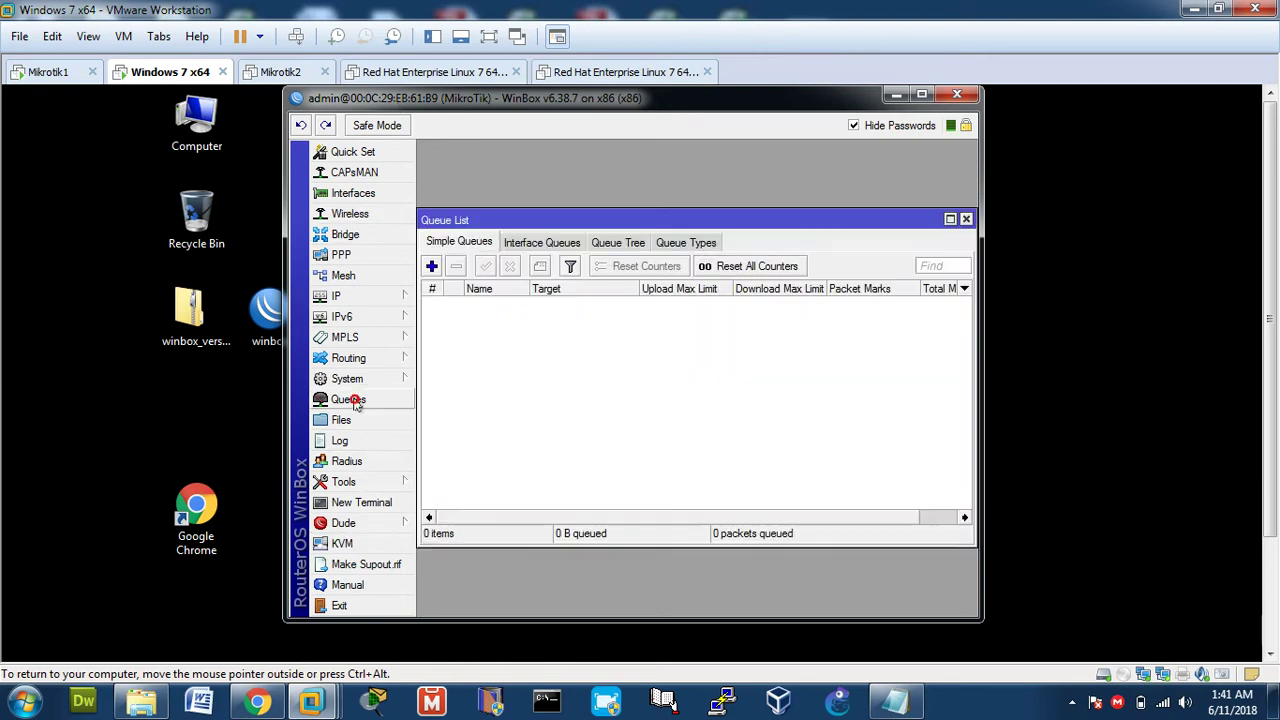
click(433, 267)
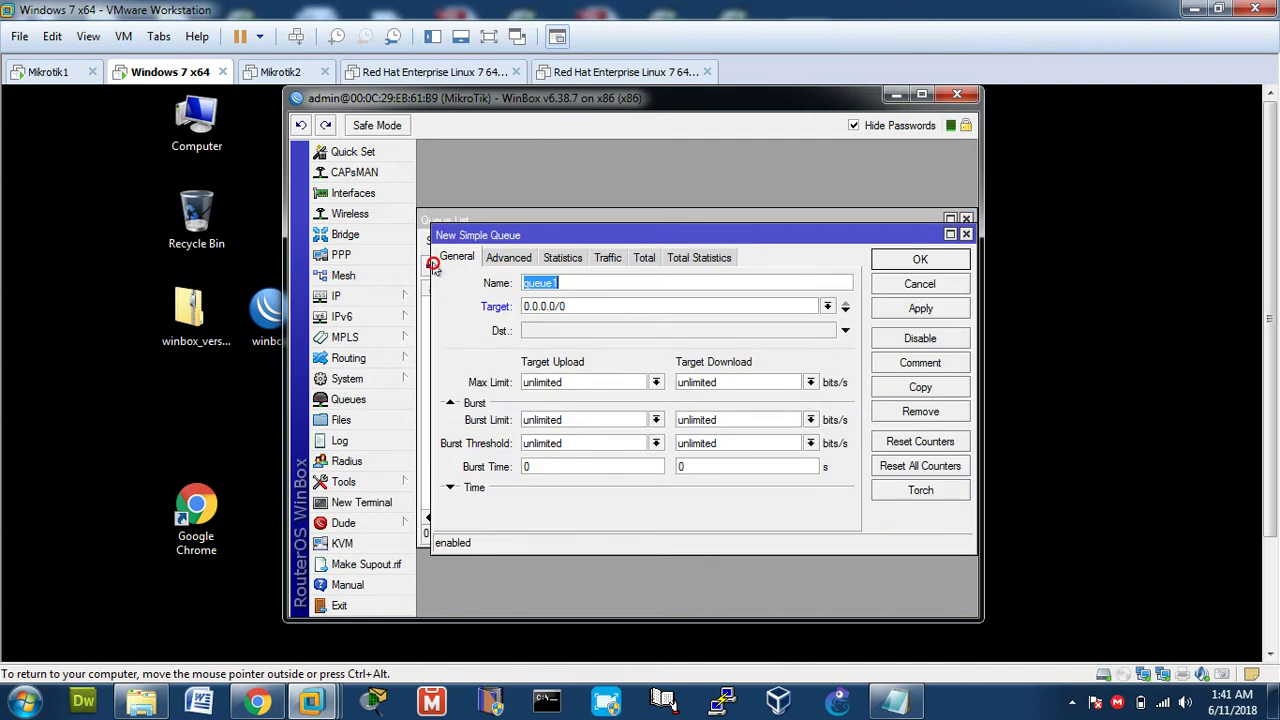
drag(558, 241, 561, 279)
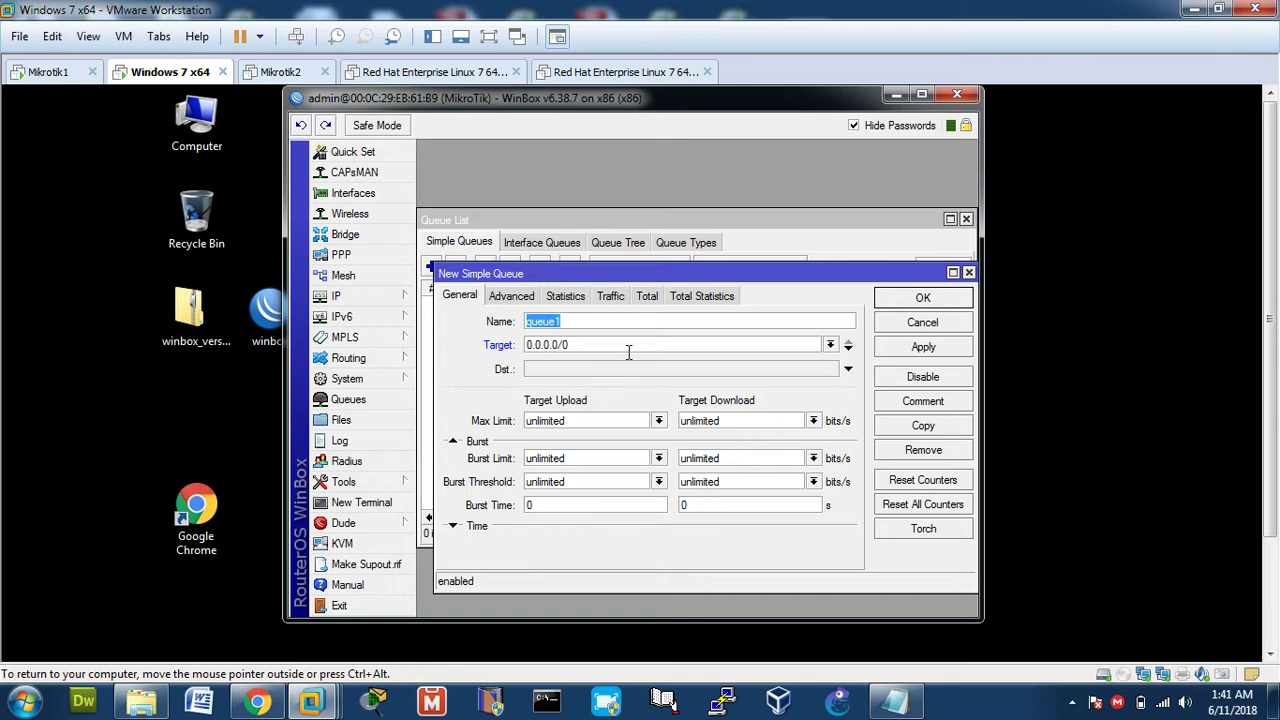
text(1)
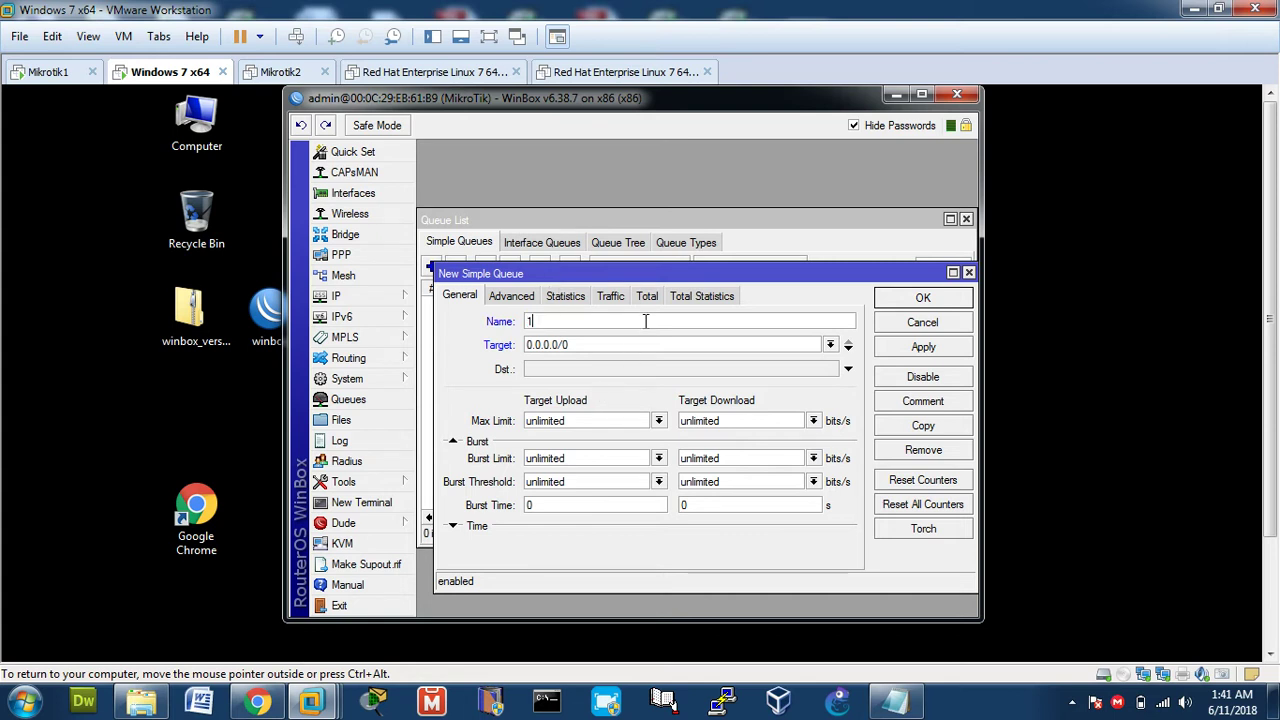
text(MB)
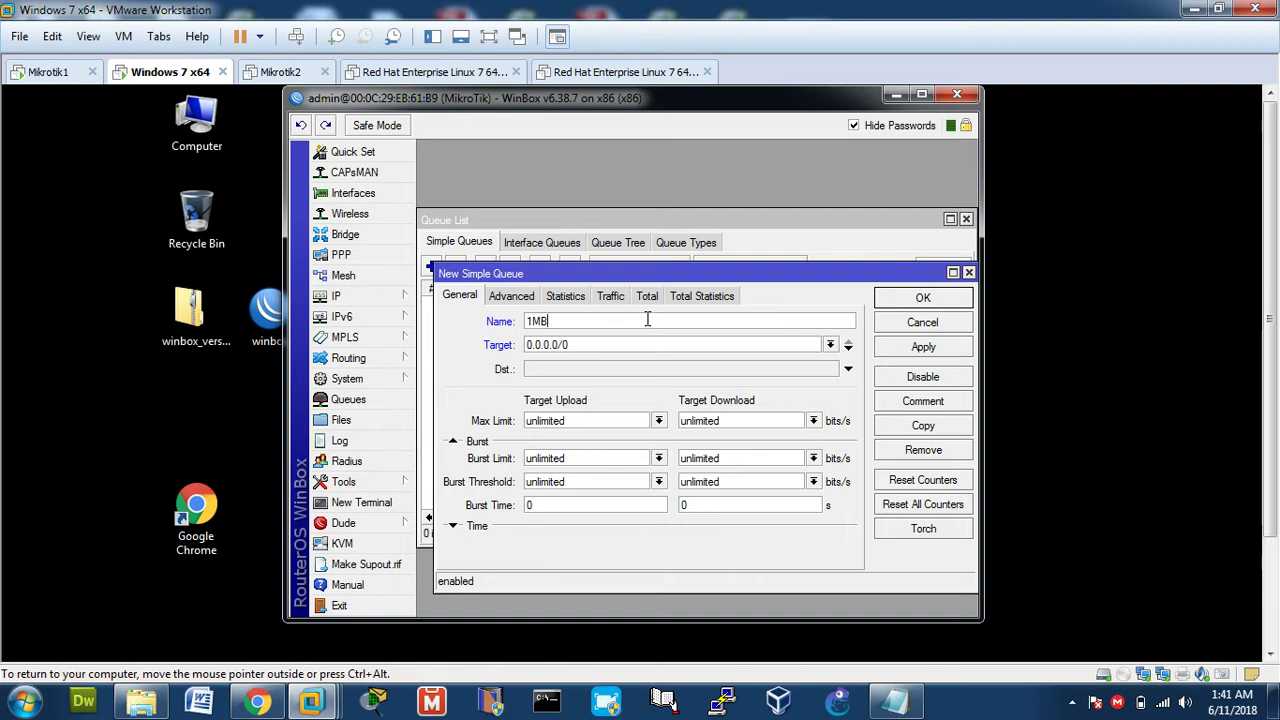
click(601, 344)
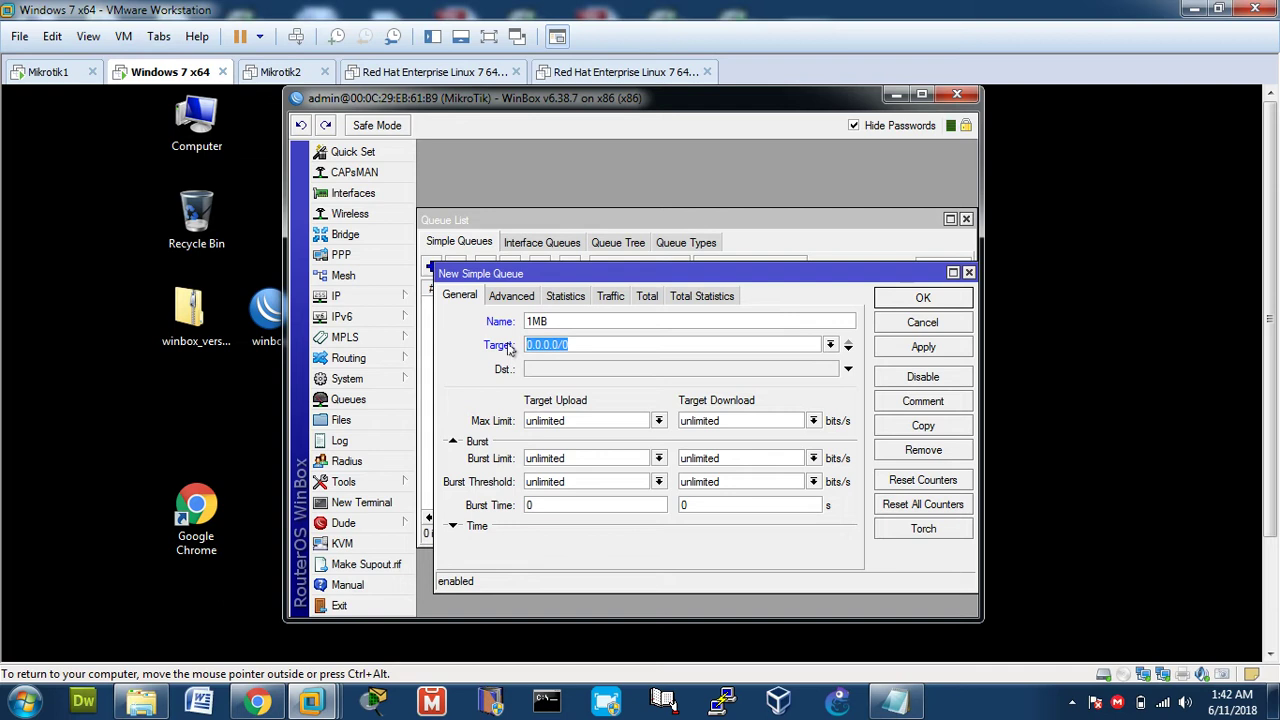
text(192.168.4.10)
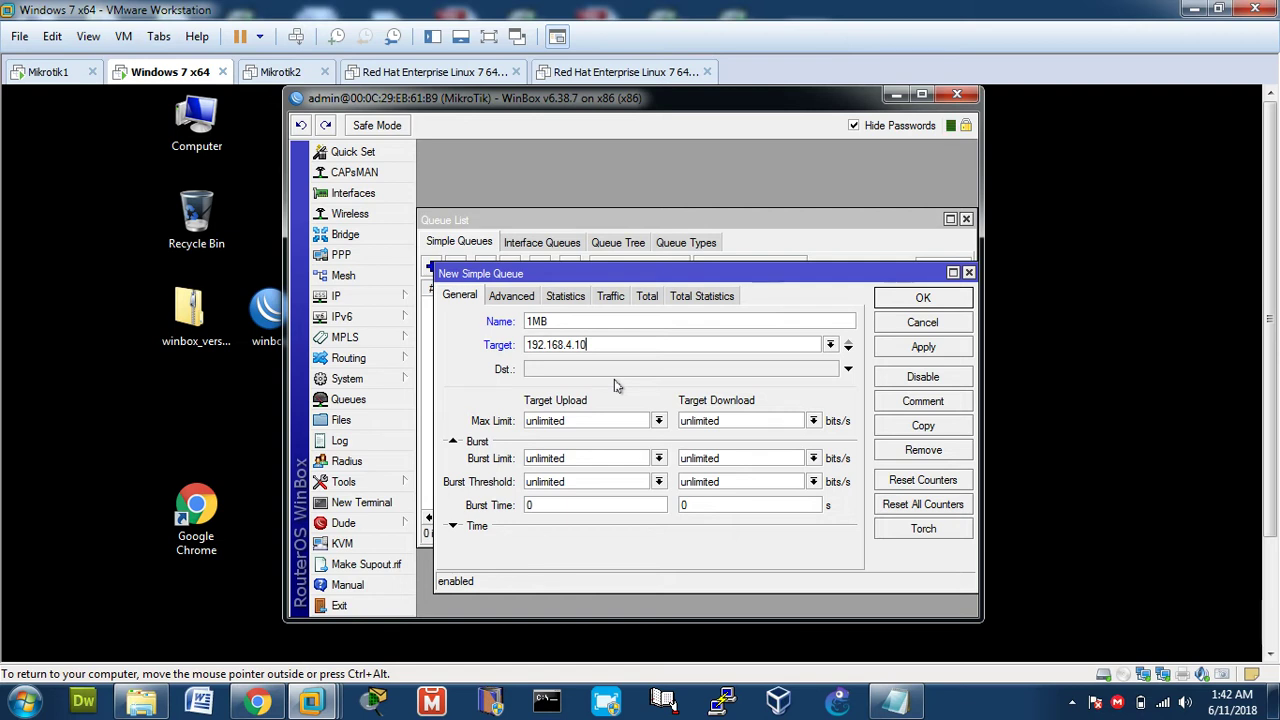
Set the queue's max limit to 1M for both target upload and target download
click(659, 421)
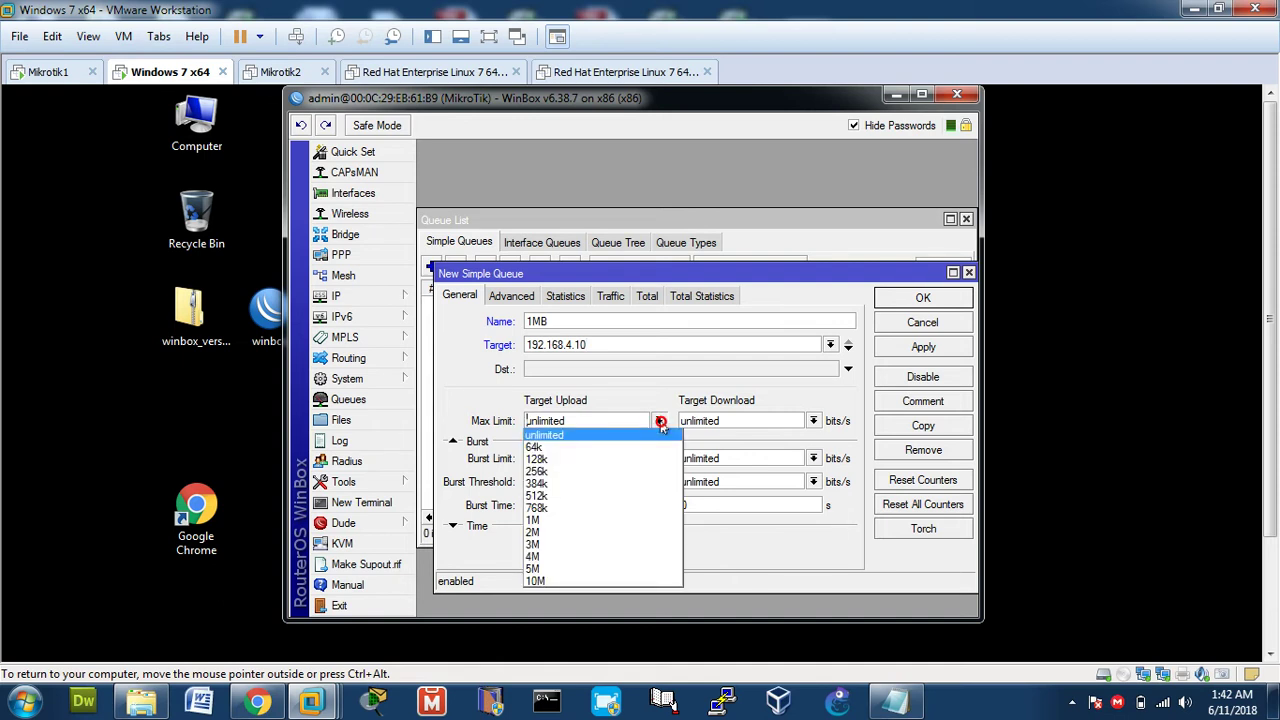
click(597, 519)
click(813, 421)
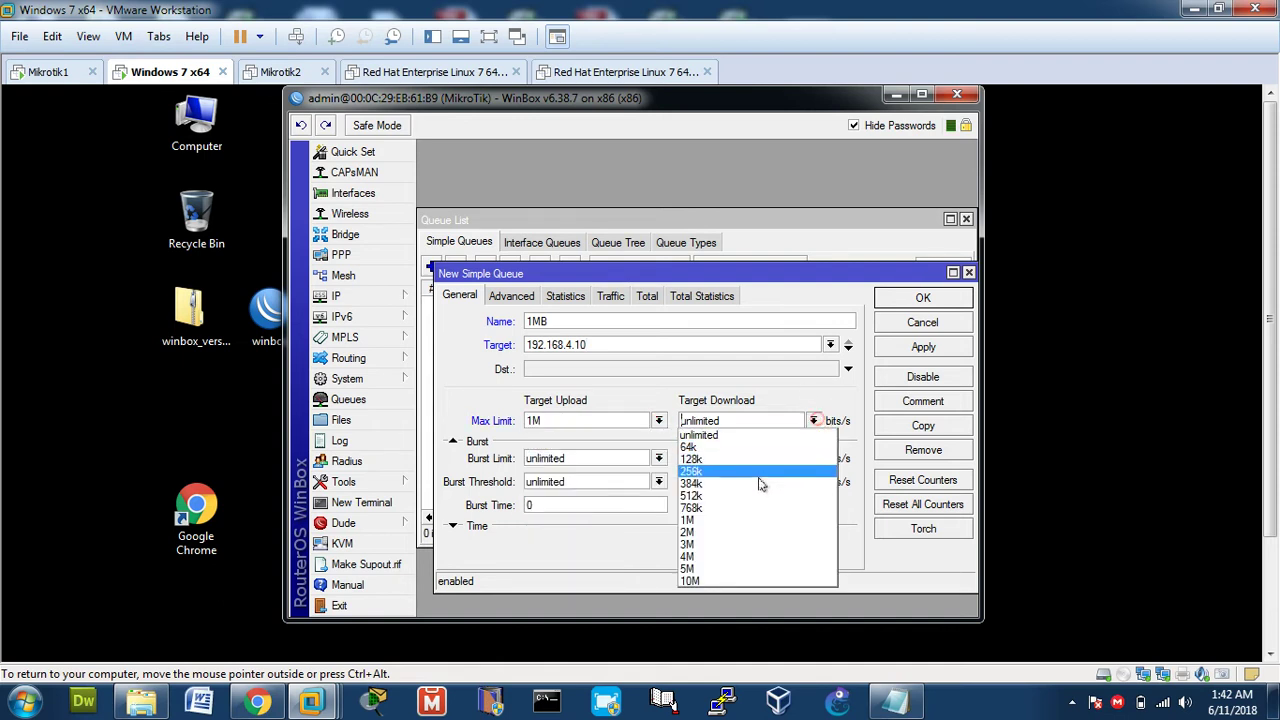
click(731, 526)
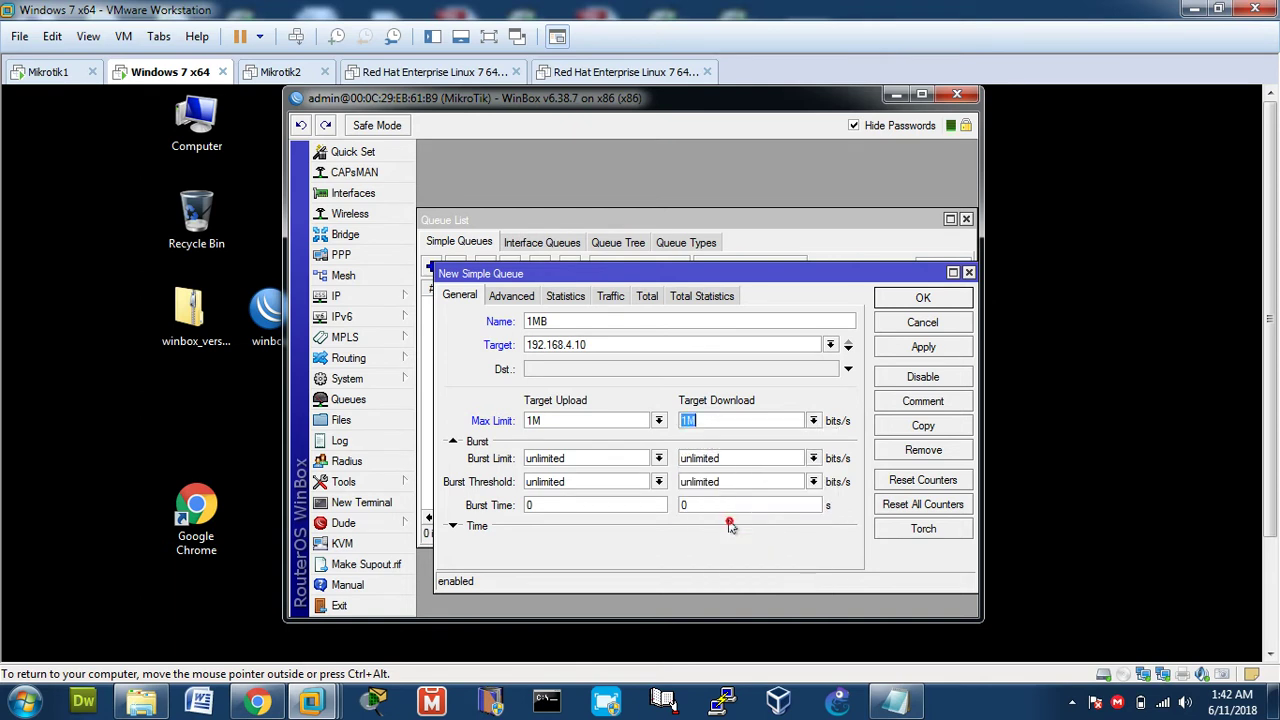
click(667, 527)
click(664, 530)
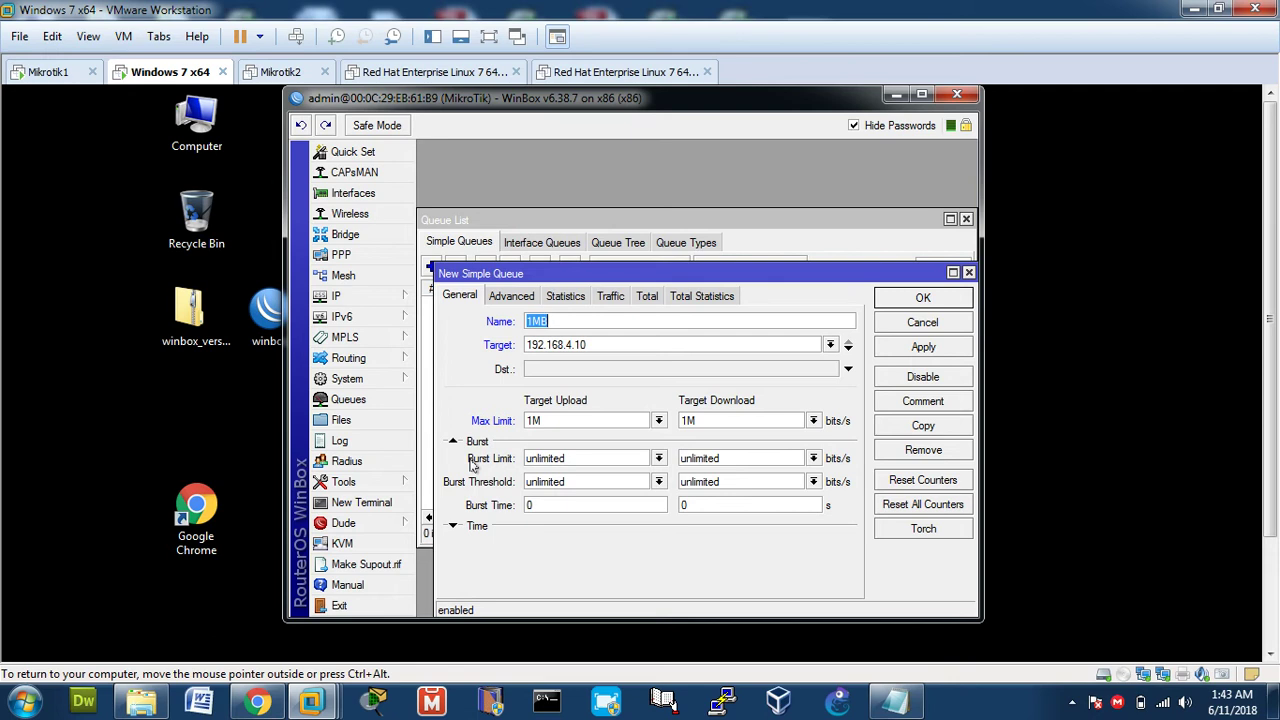
Examine the available burst limit and burst threshold values for target upload and target download
click(659, 458)
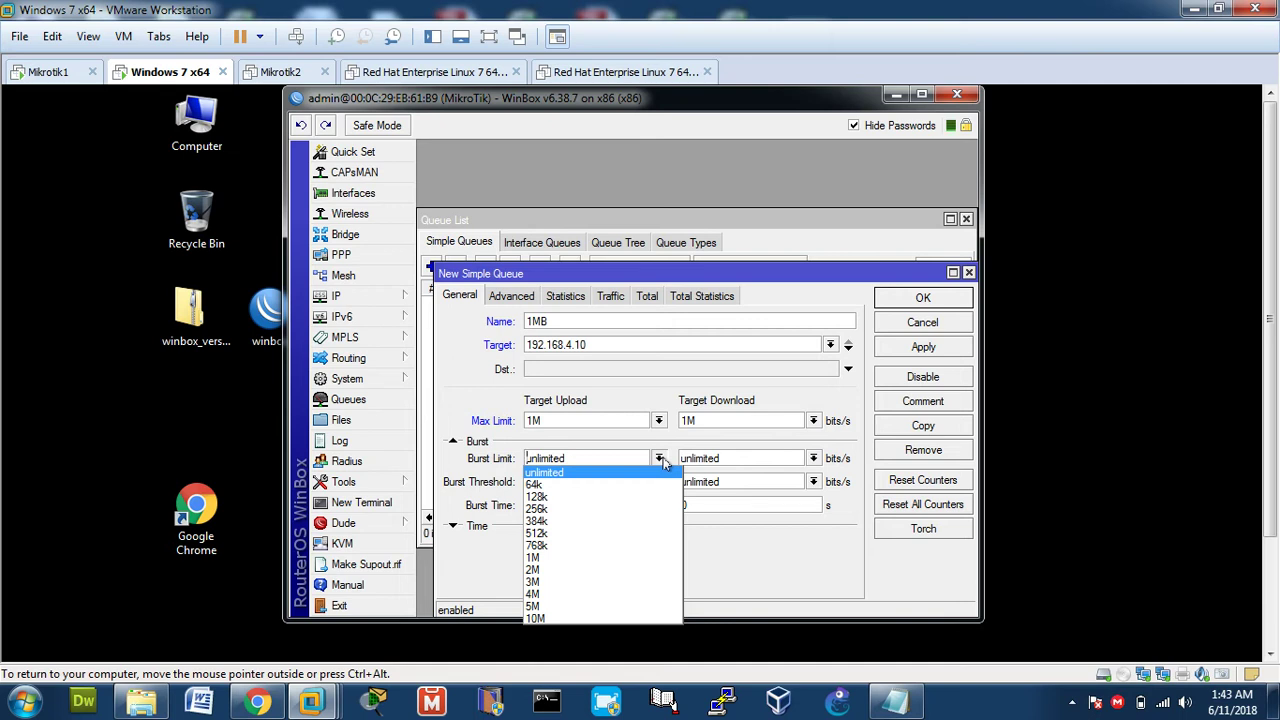
click(812, 457)
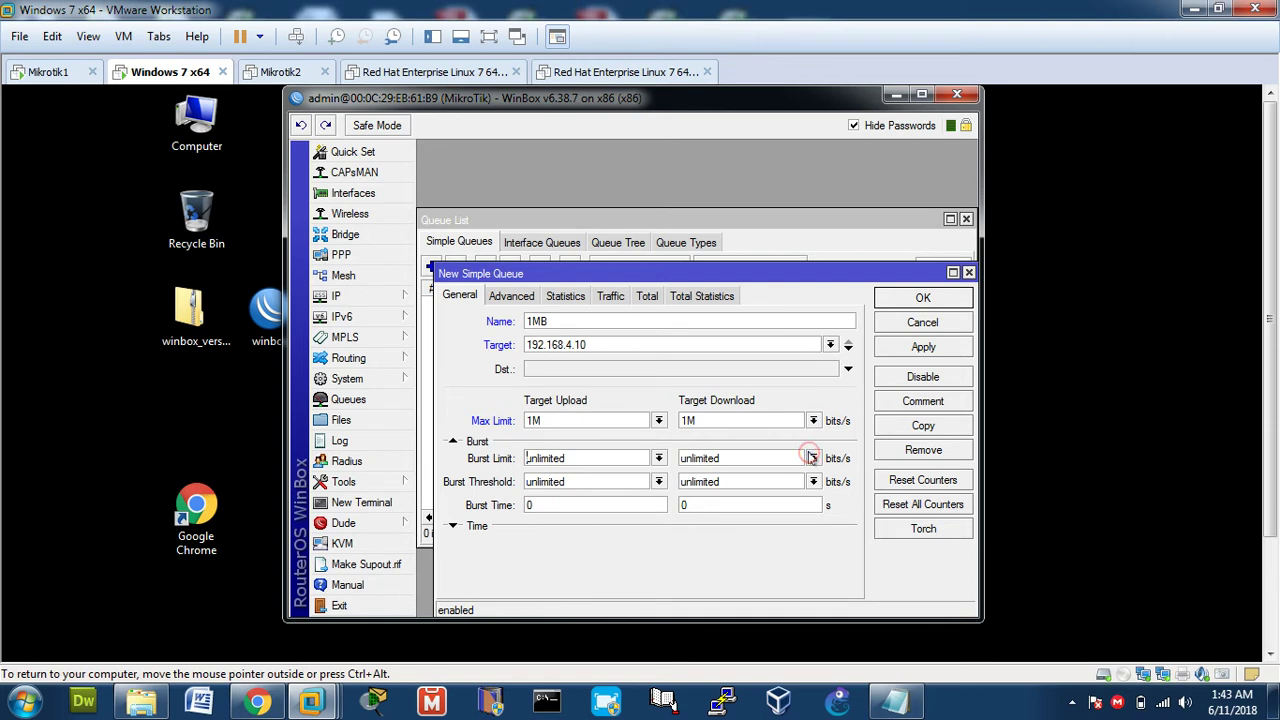
click(813, 458)
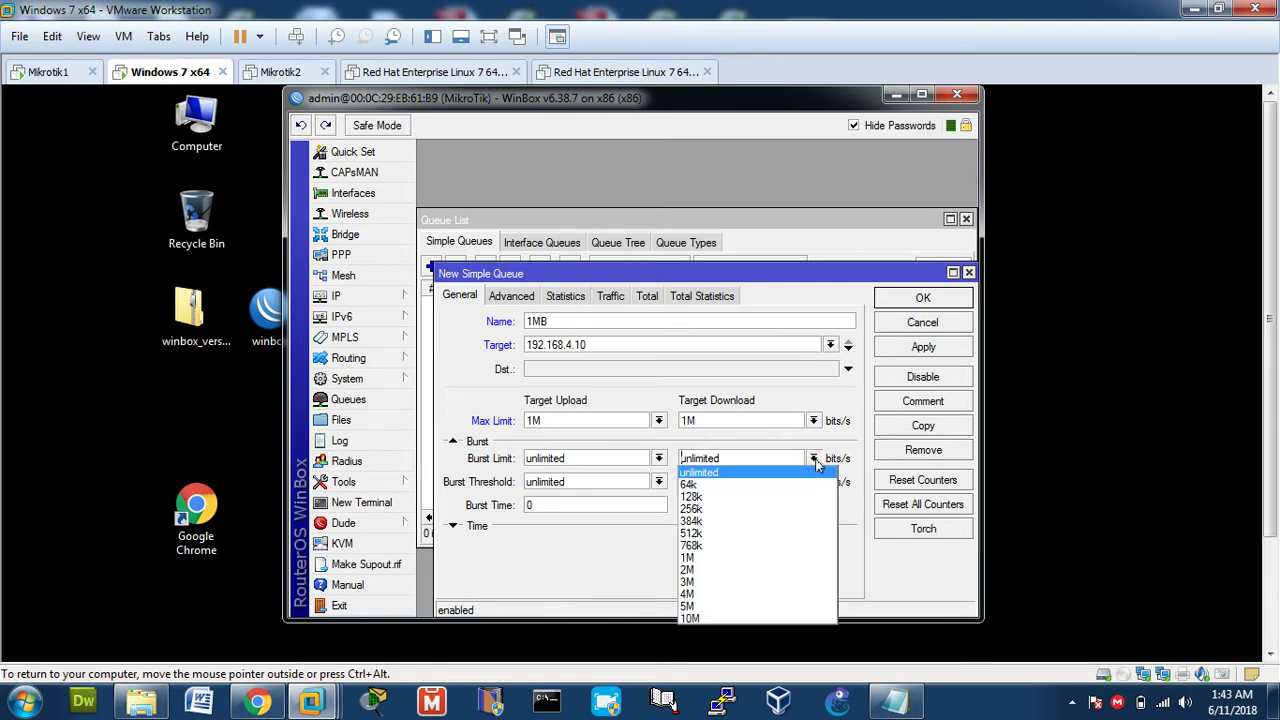
click(815, 460)
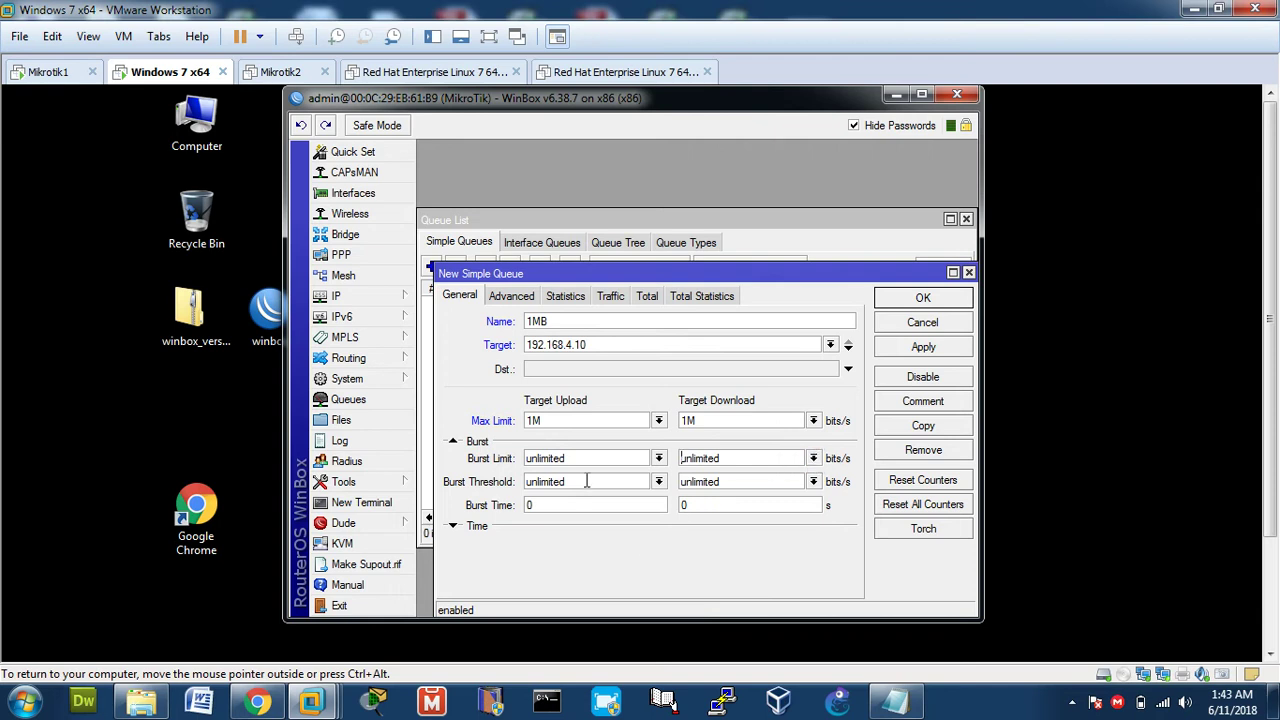
click(659, 483)
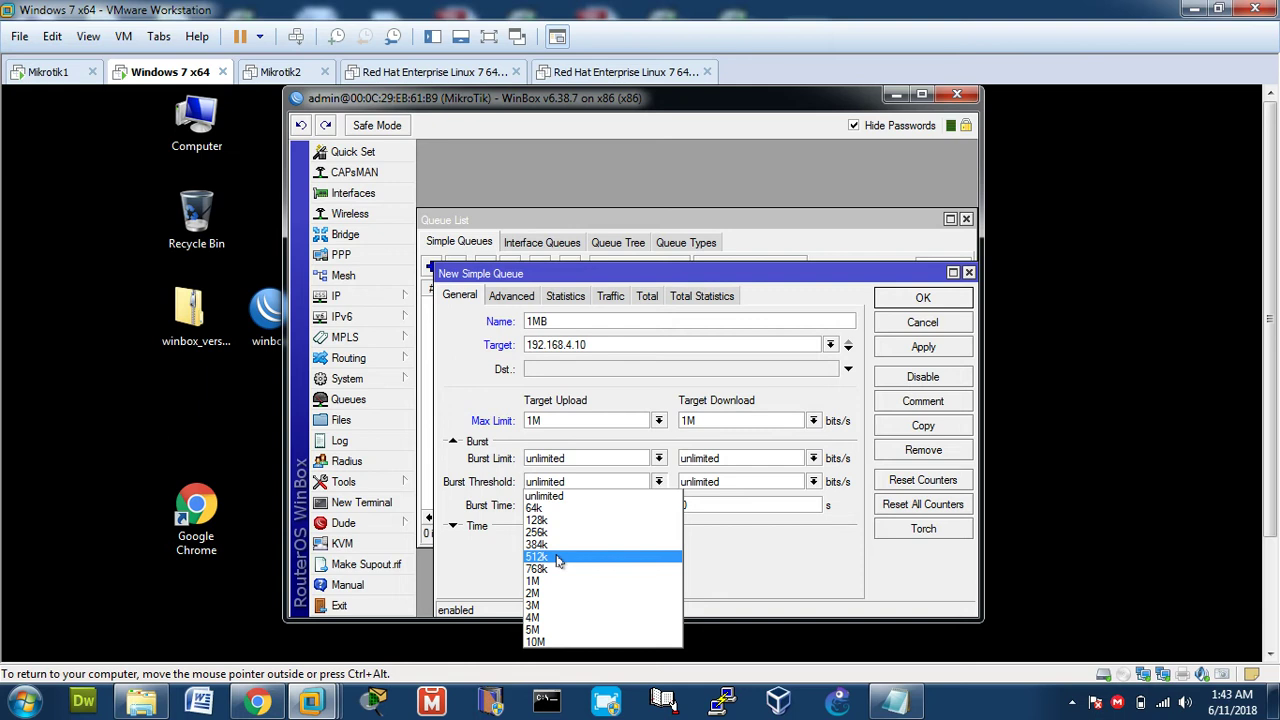
click(813, 482)
click(813, 482)
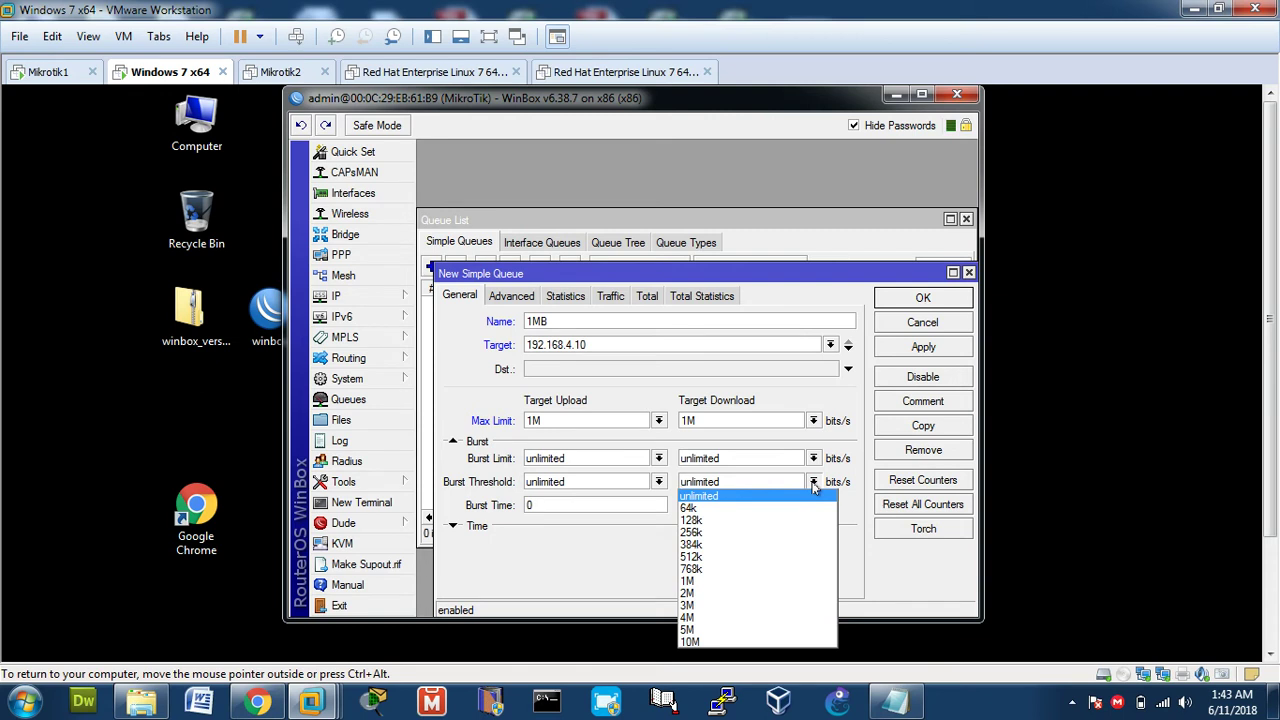
click(856, 571)
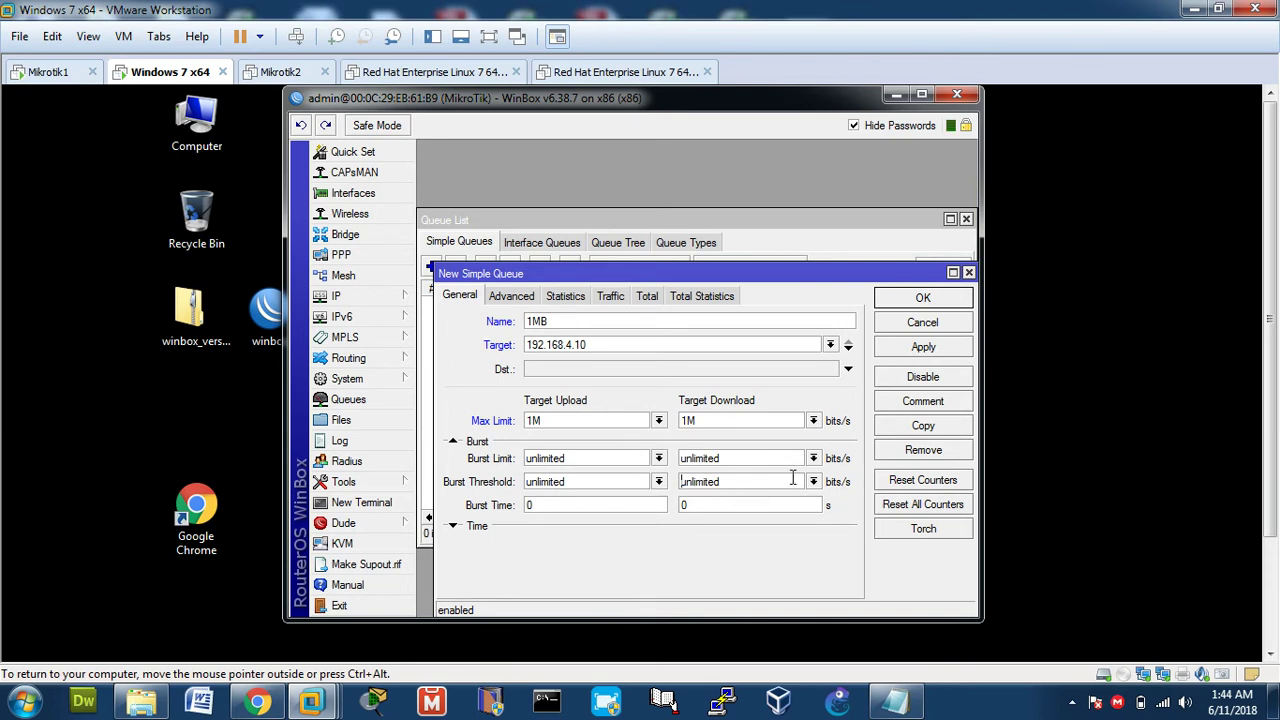
Apply the 1MB queue settings and save the queue to the list
click(914, 348)
click(906, 300)
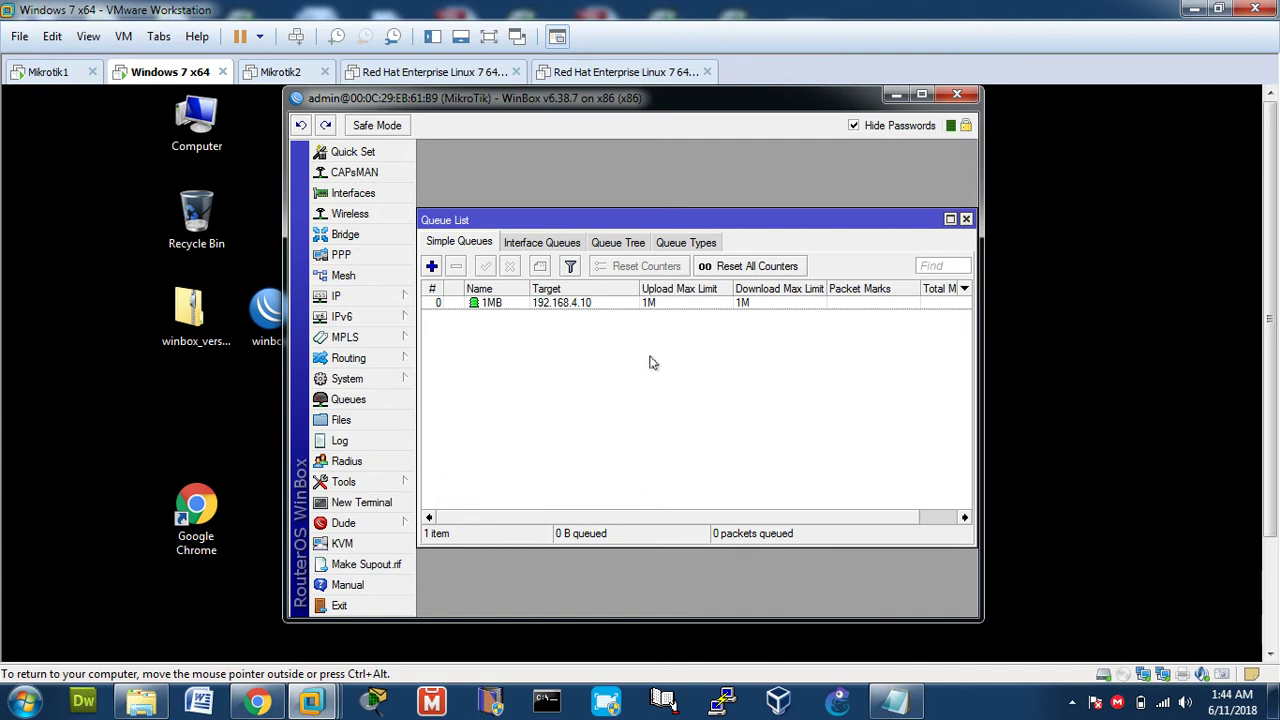
Set the IPv4 properties of Local Area Connection 2 to obtain the IP address and DNS server address automatically
drag(1265, 272, 1268, 425)
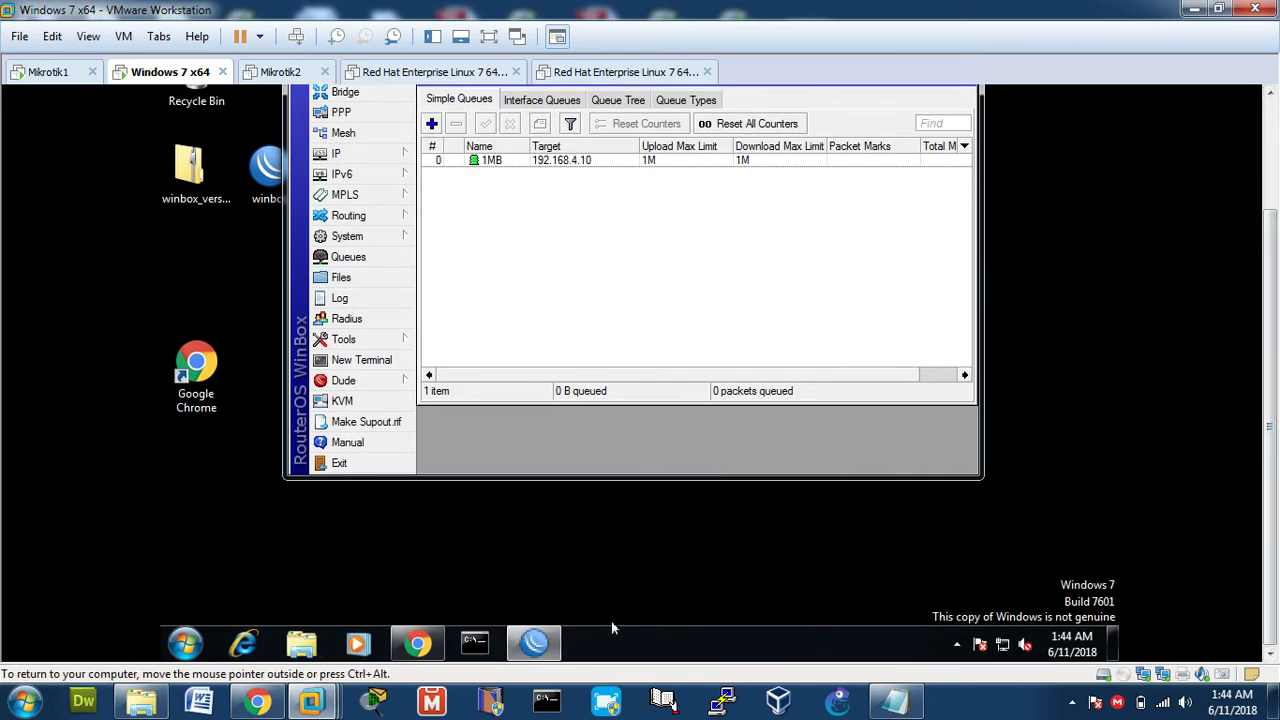
click(1000, 646)
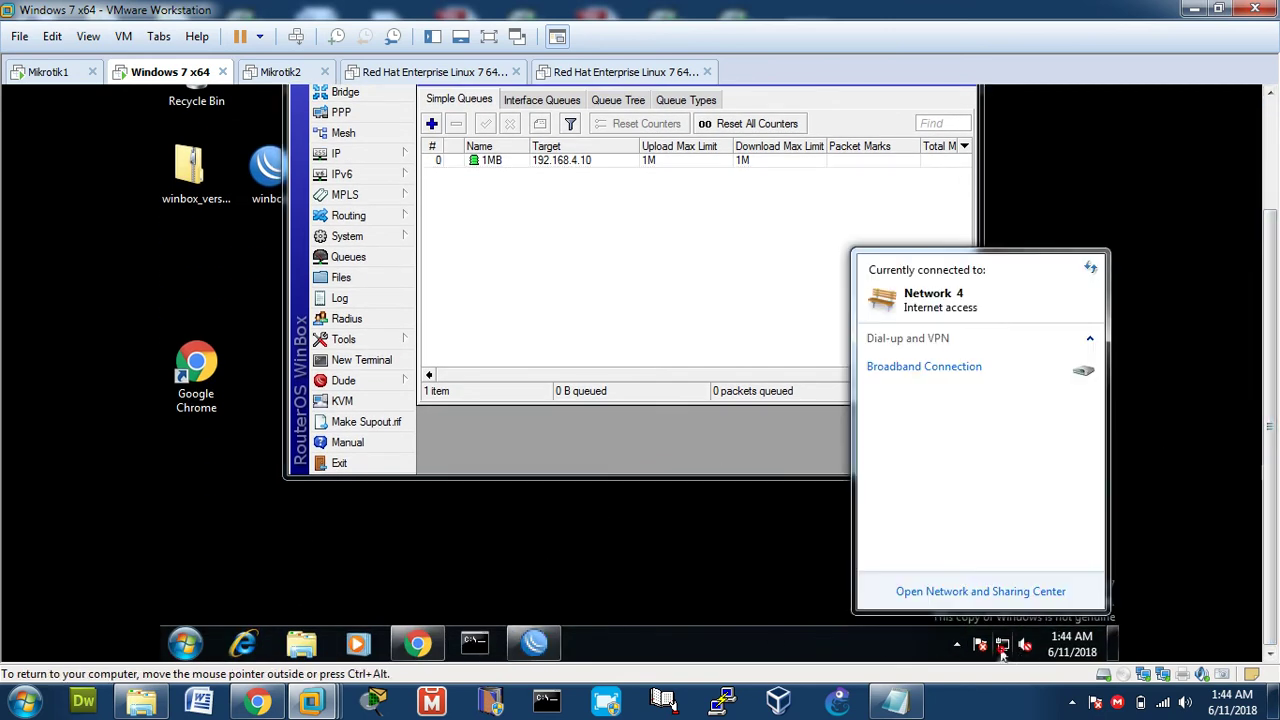
click(993, 592)
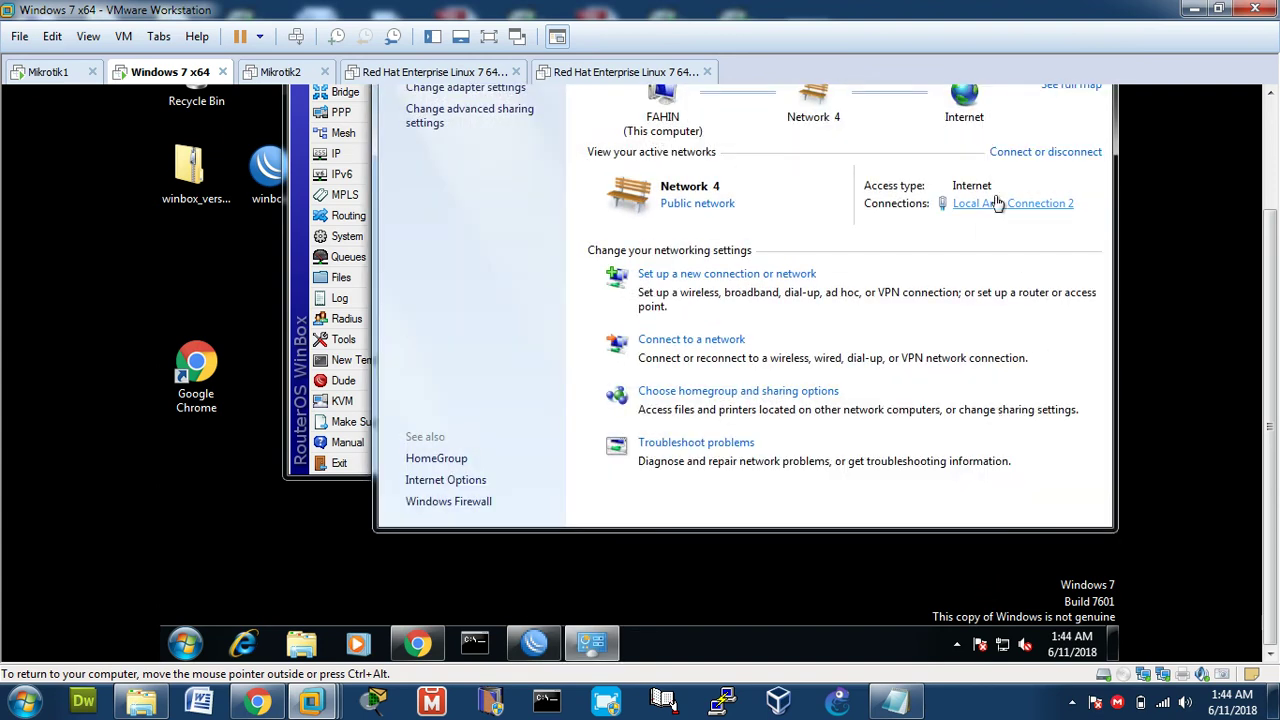
click(997, 203)
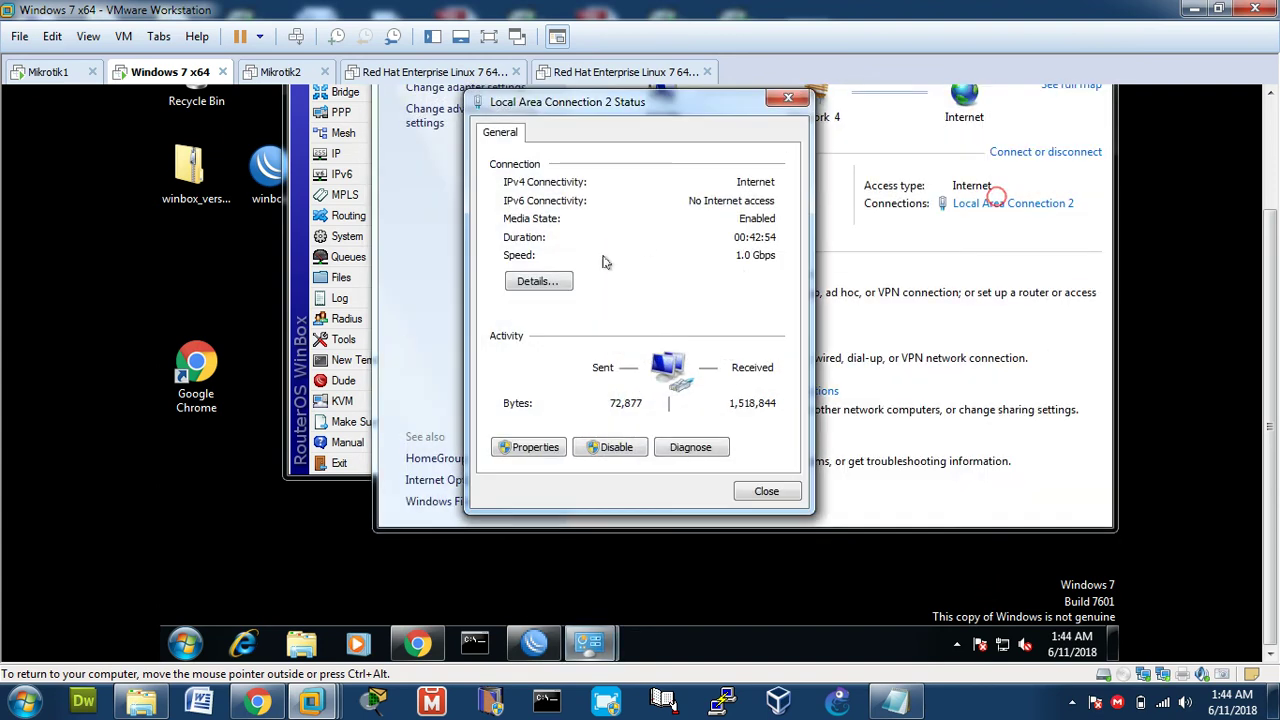
click(530, 447)
double_click(692, 346)
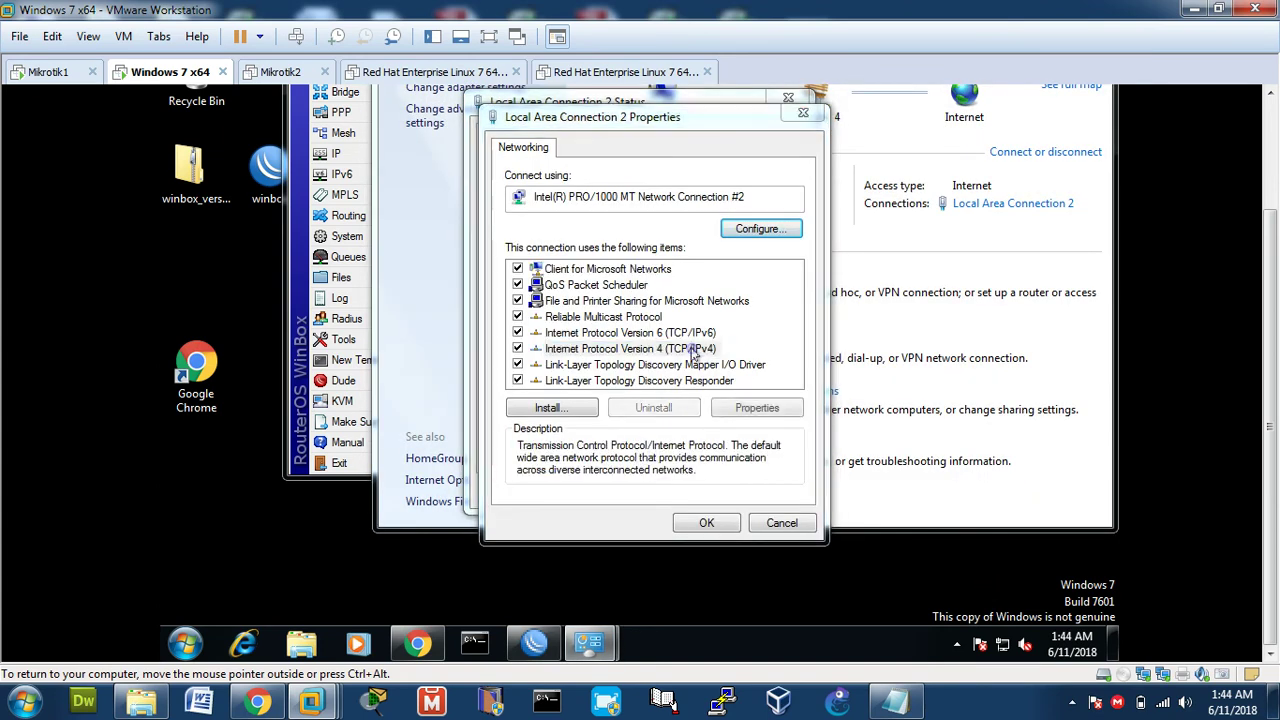
click(703, 304)
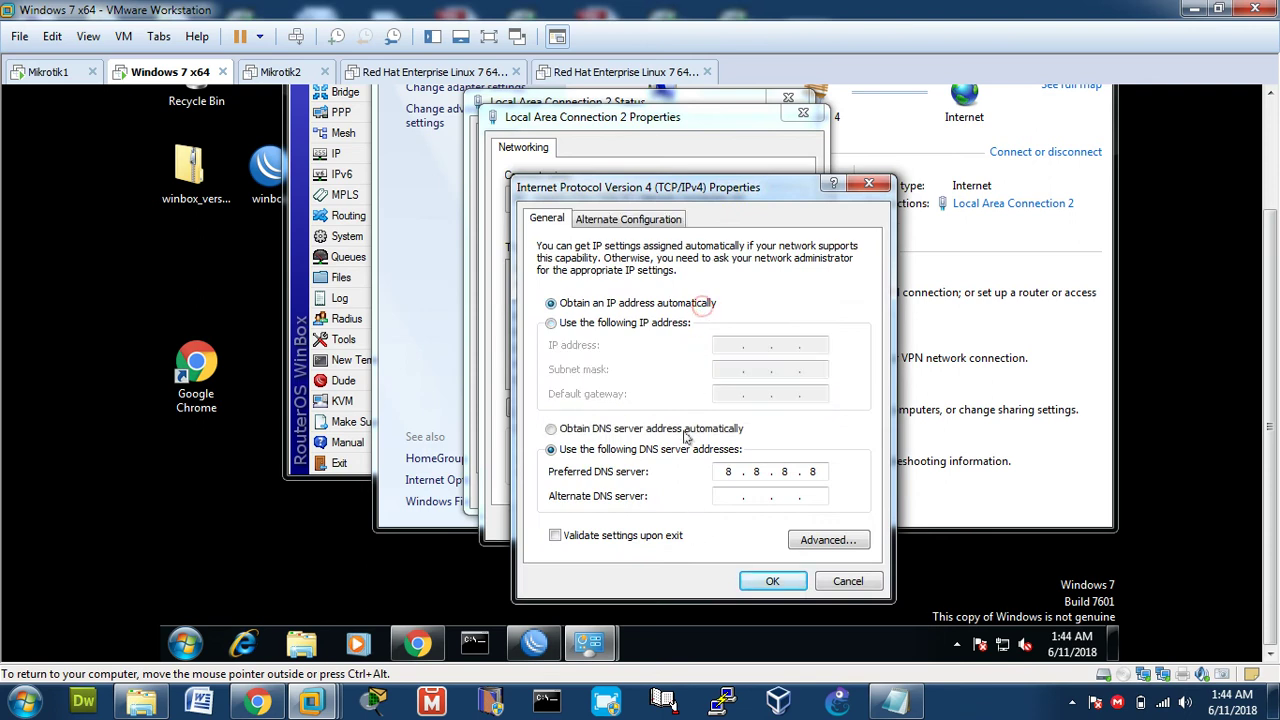
click(673, 430)
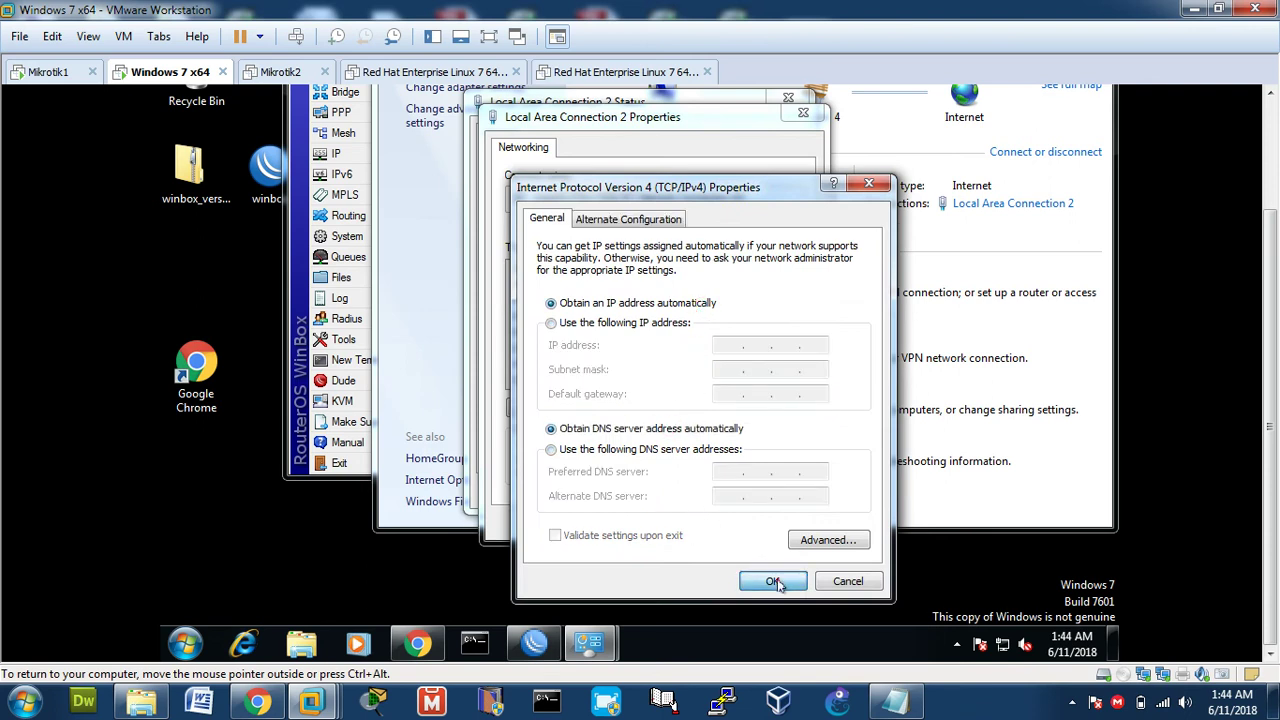
click(773, 581)
click(698, 526)
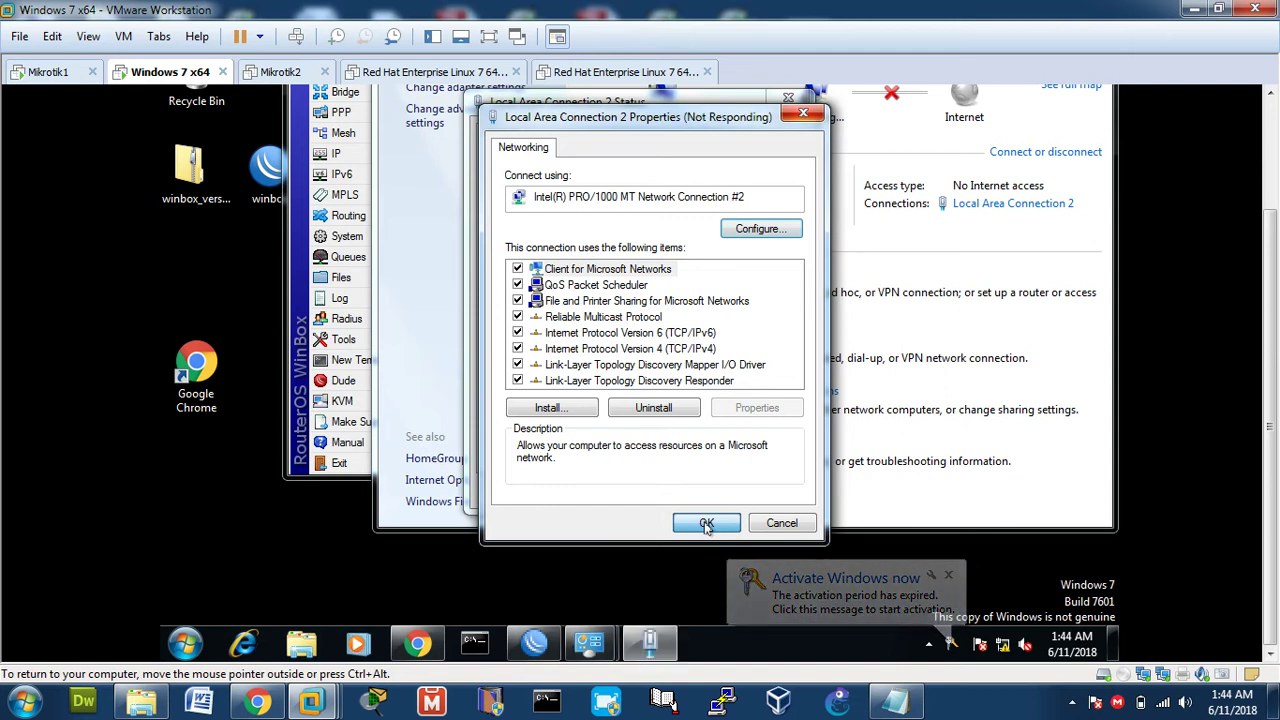
Switch to Chrome in the virtual machine and rerun the fast.com internet speed test
click(1273, 157)
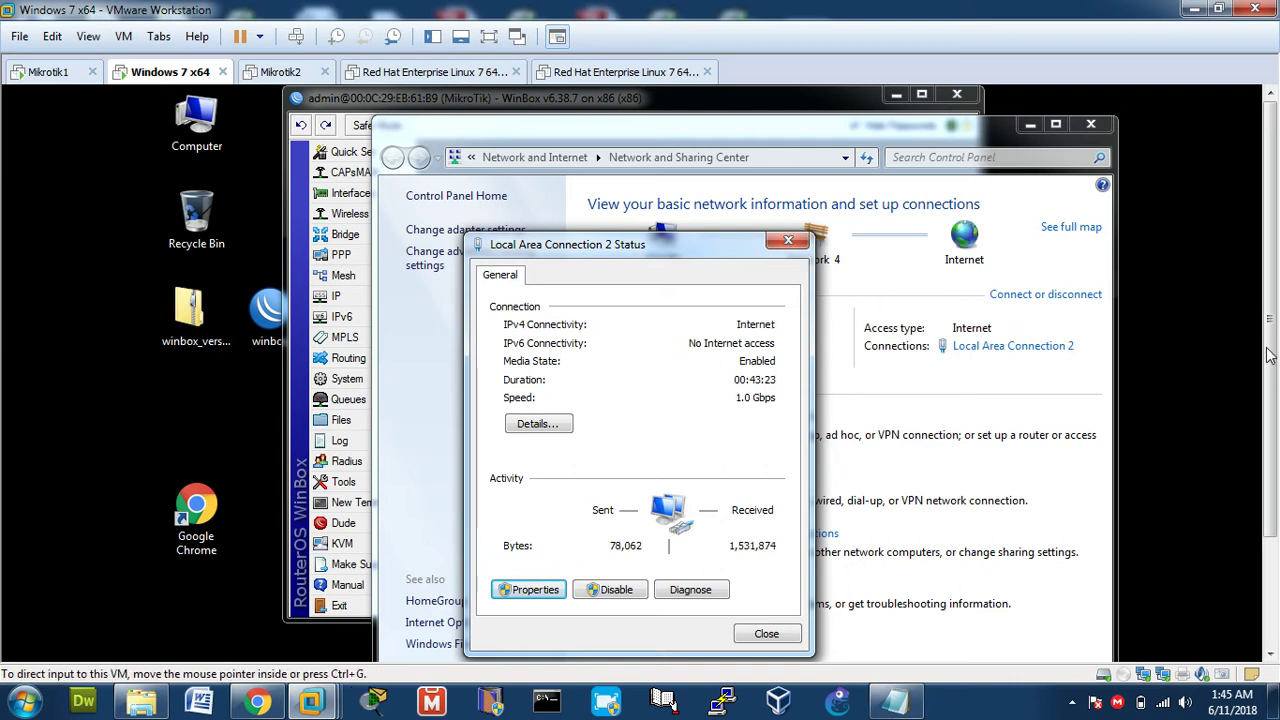
drag(1270, 304, 1270, 396)
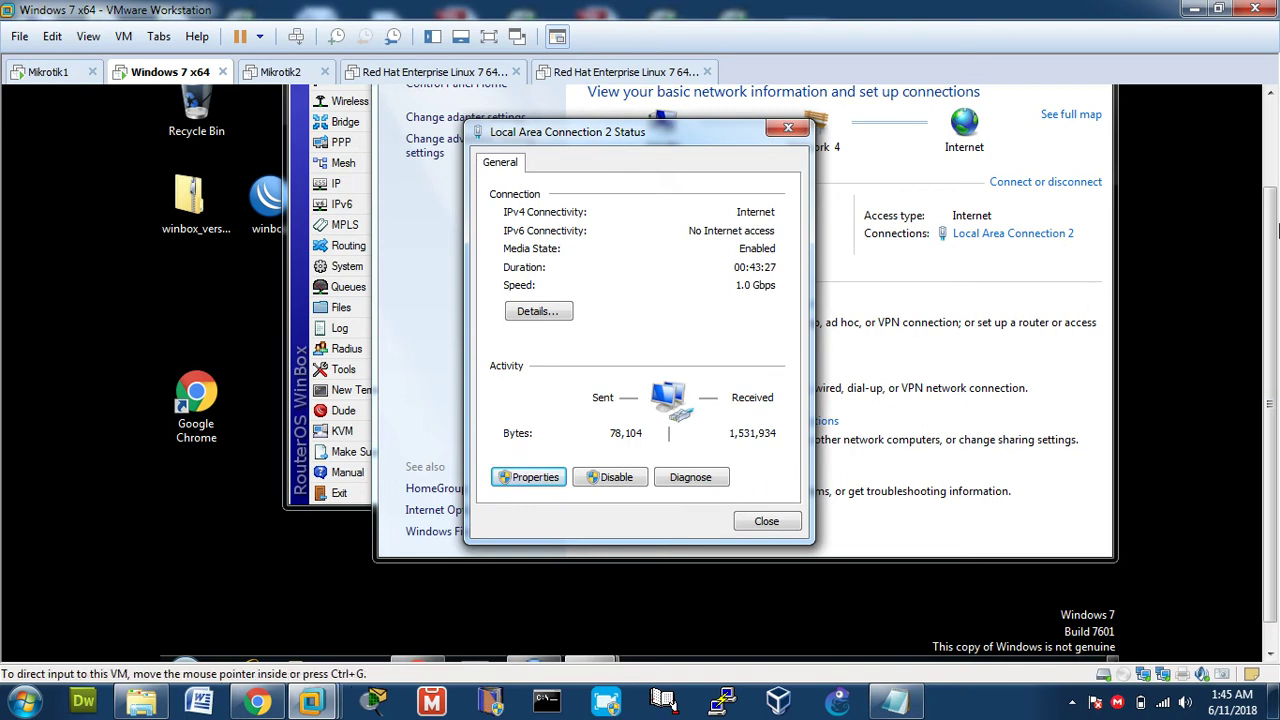
drag(1271, 219, 1267, 350)
click(418, 643)
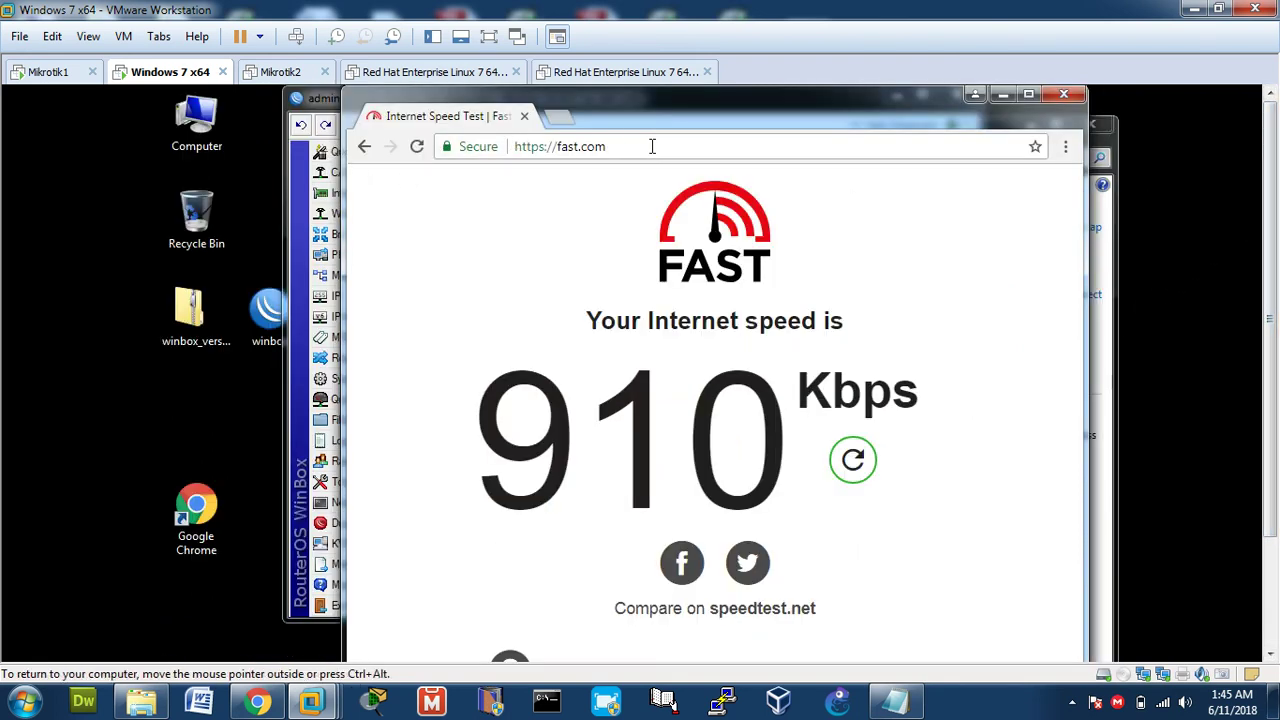
click(840, 461)
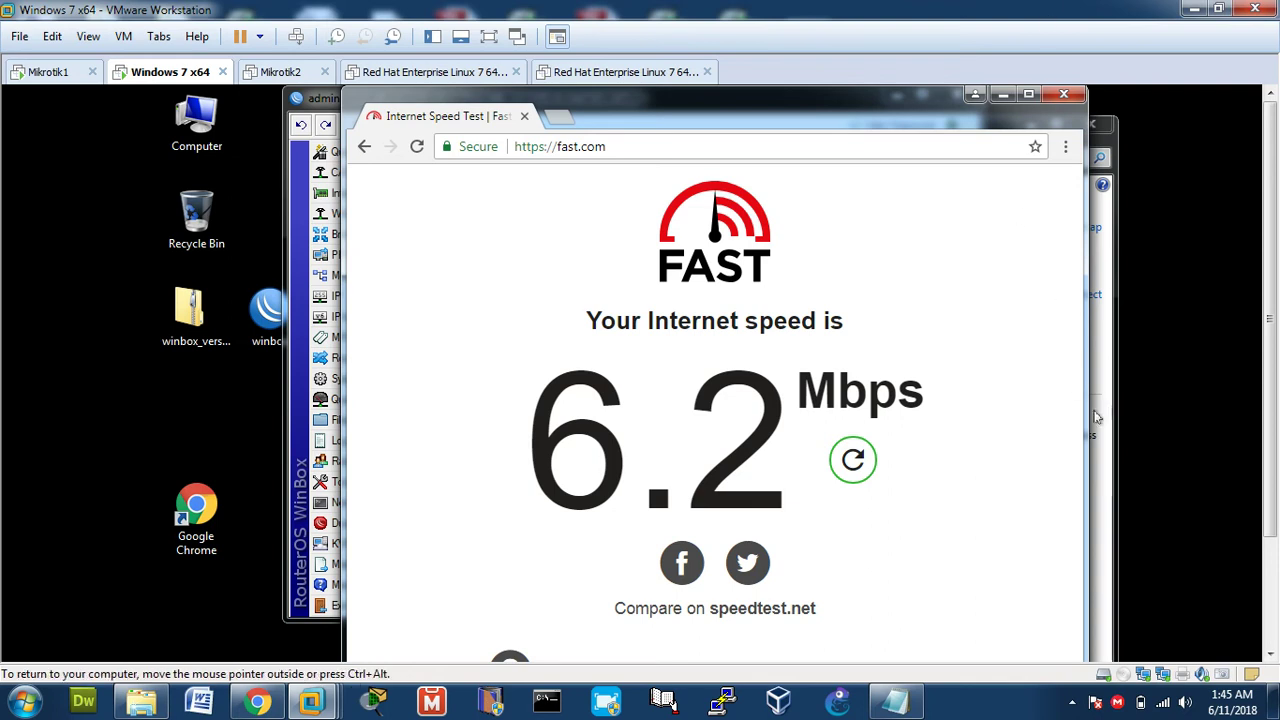
Give Local Area Connection 2 the static IPv4 address 192.168.4.10 with subnet mask 255.255.255.0 and default gateway 192.168.4.1
click(1103, 527)
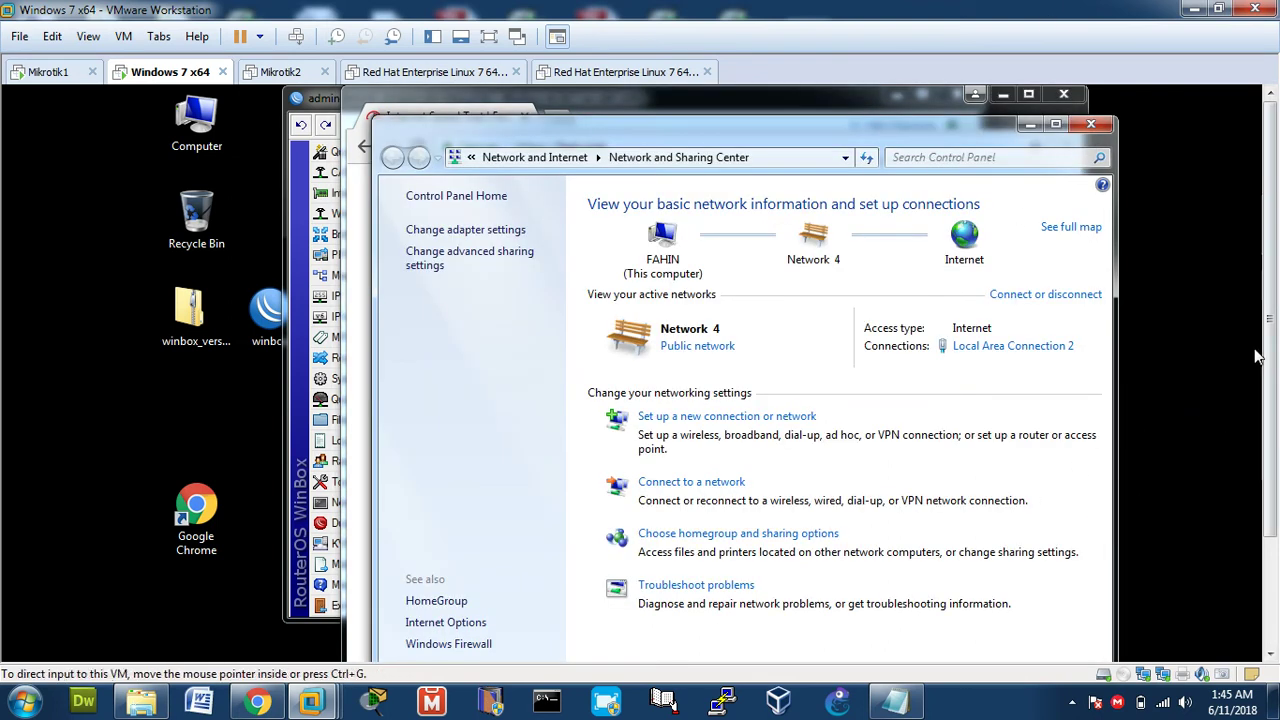
click(1005, 347)
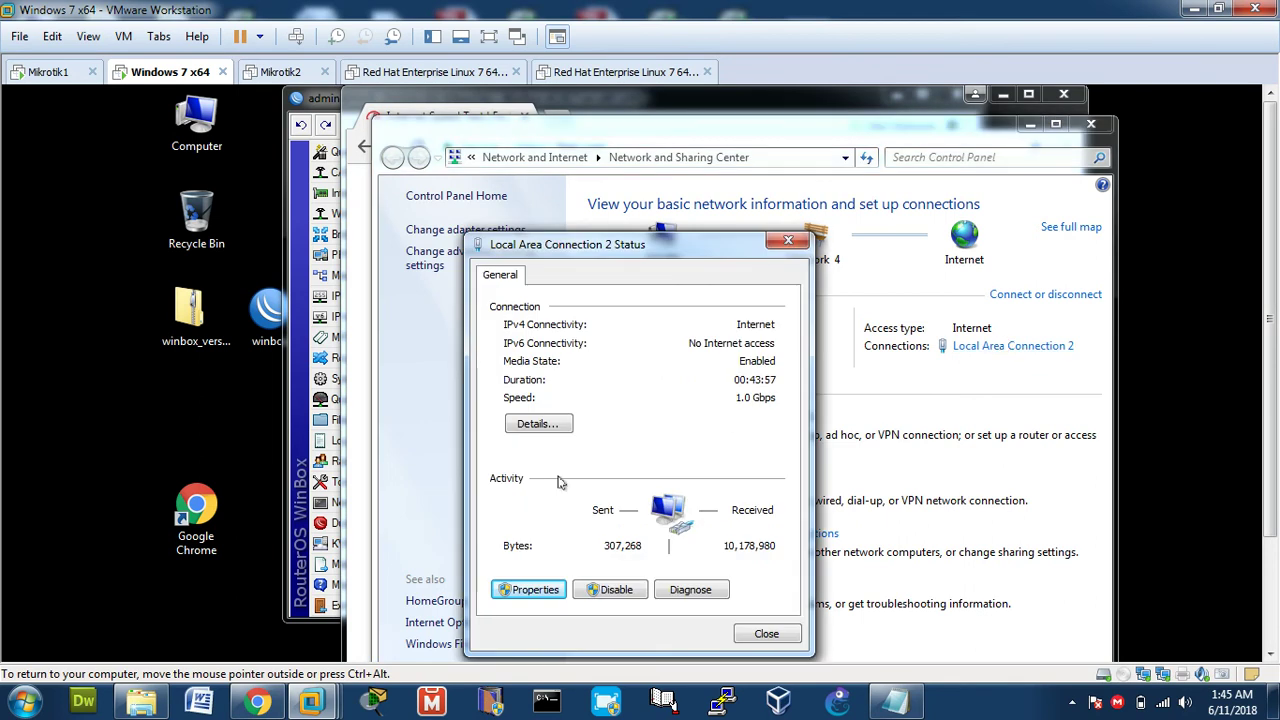
click(535, 592)
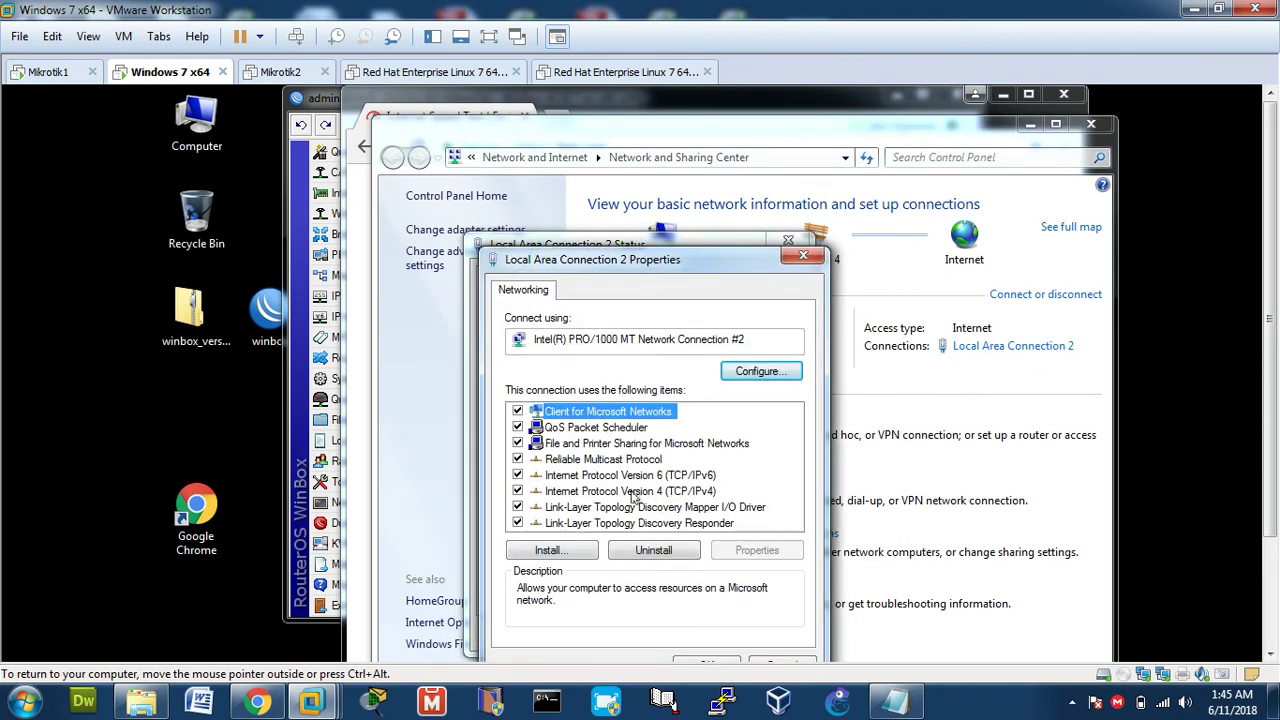
double_click(630, 491)
click(665, 465)
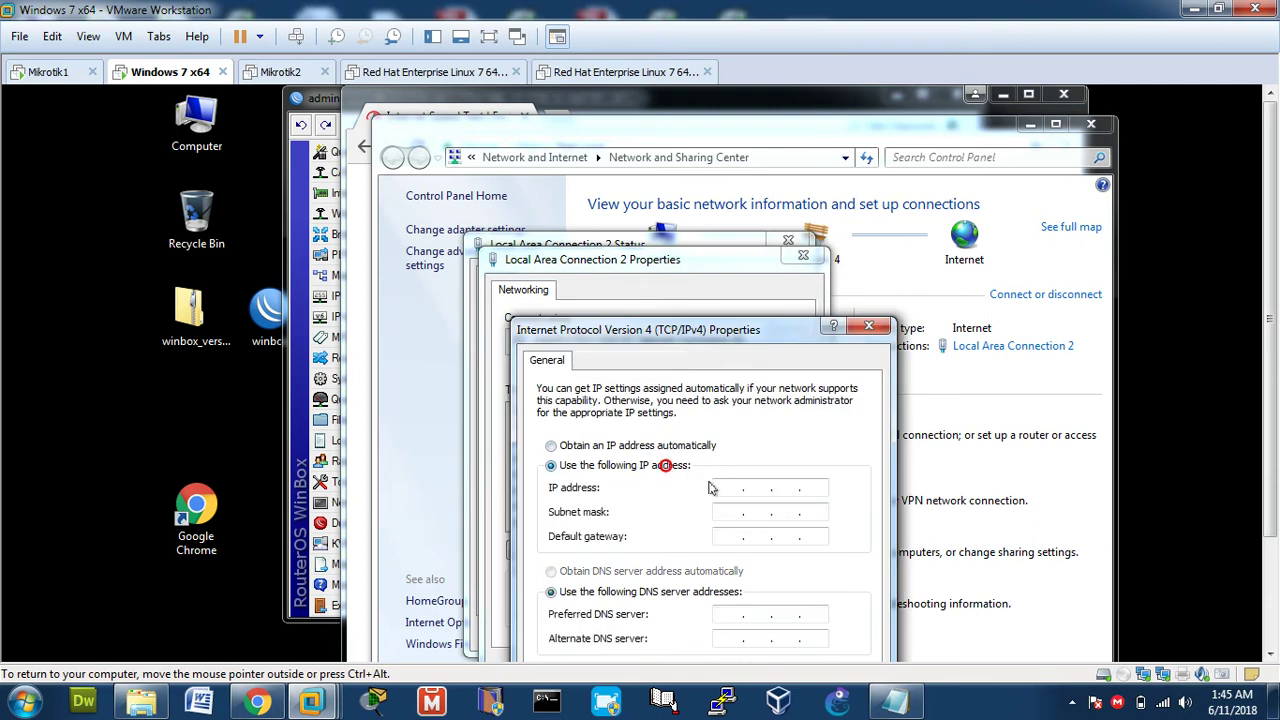
click(728, 487)
text(192.168.4.10)
key(Tab)
key(Tab)
text(192.168.4.1)
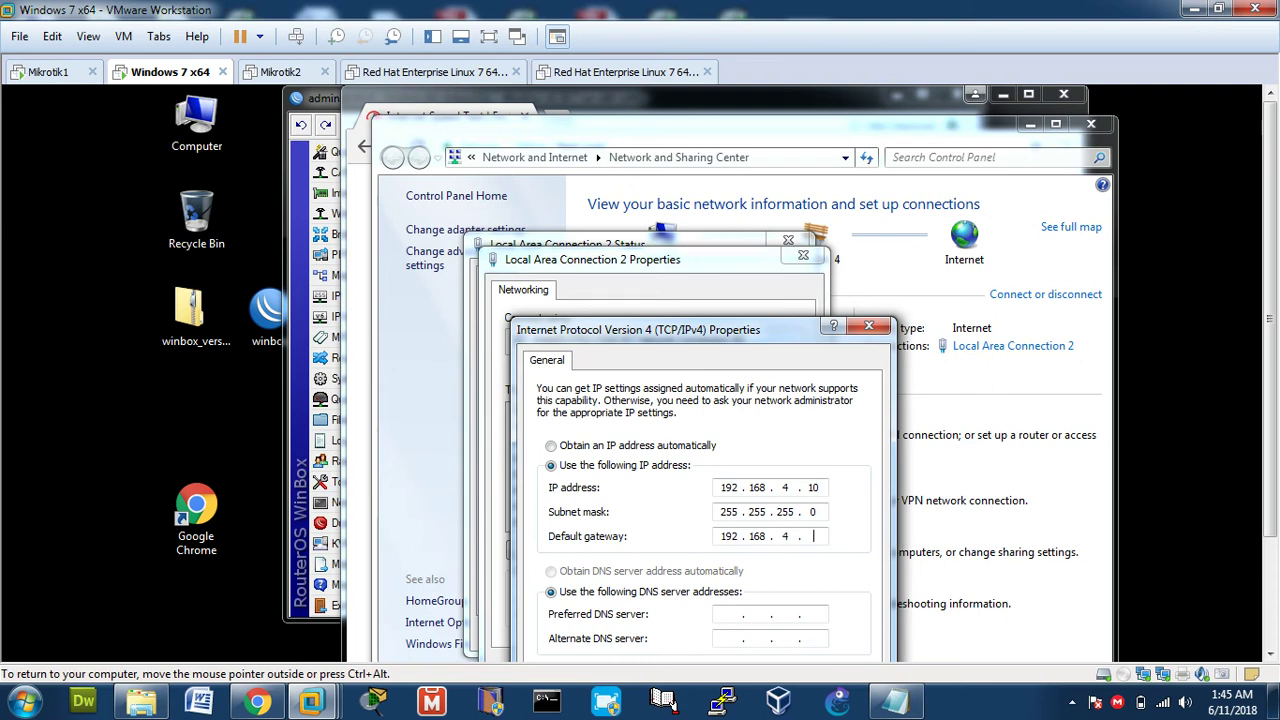
Set the preferred DNS server to 8.8.8.8, save the connection's properties and close its status window
key(Tab)
key(Tab)
text(8 . 8 . 8 . 8)
key(Return)
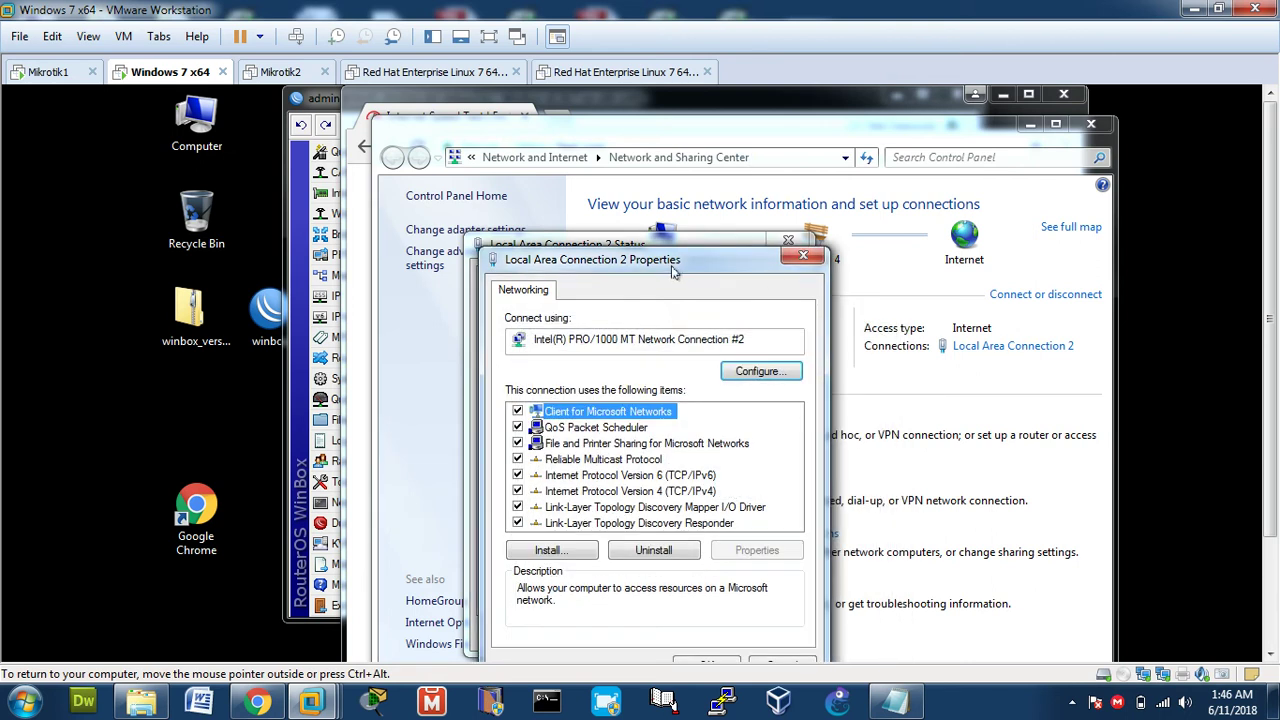
drag(677, 260, 685, 101)
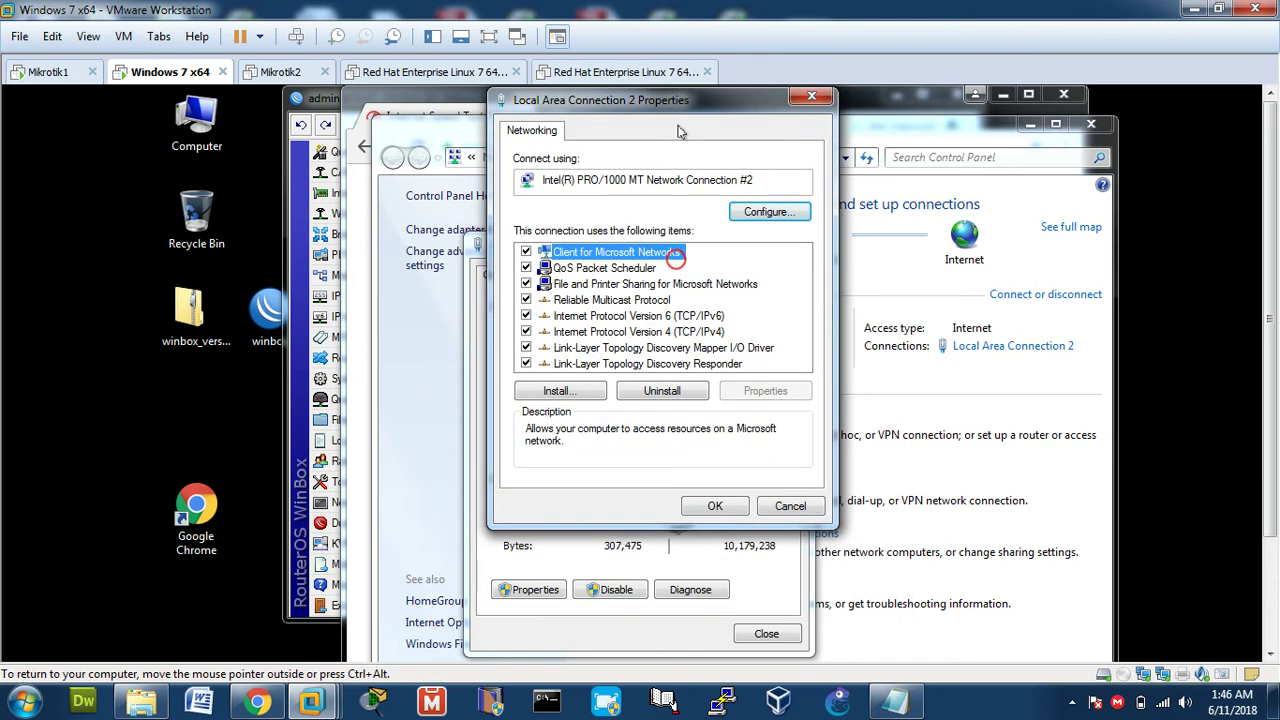
click(717, 506)
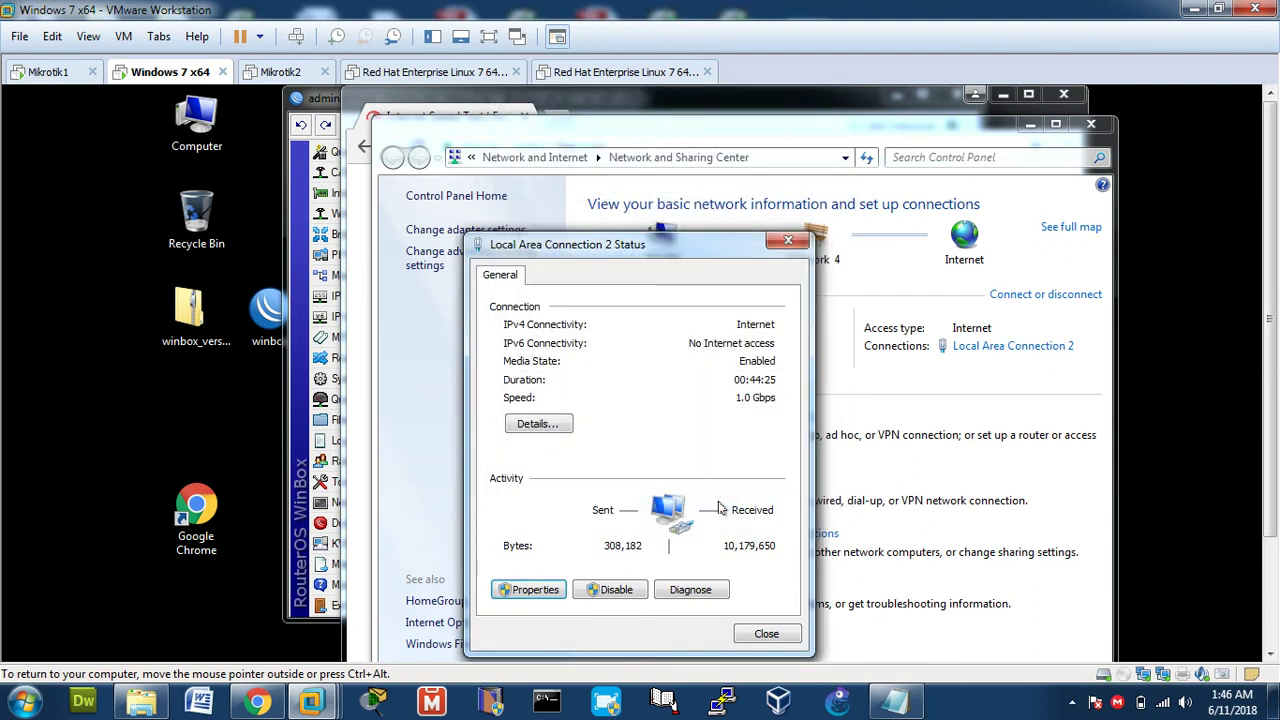
click(765, 632)
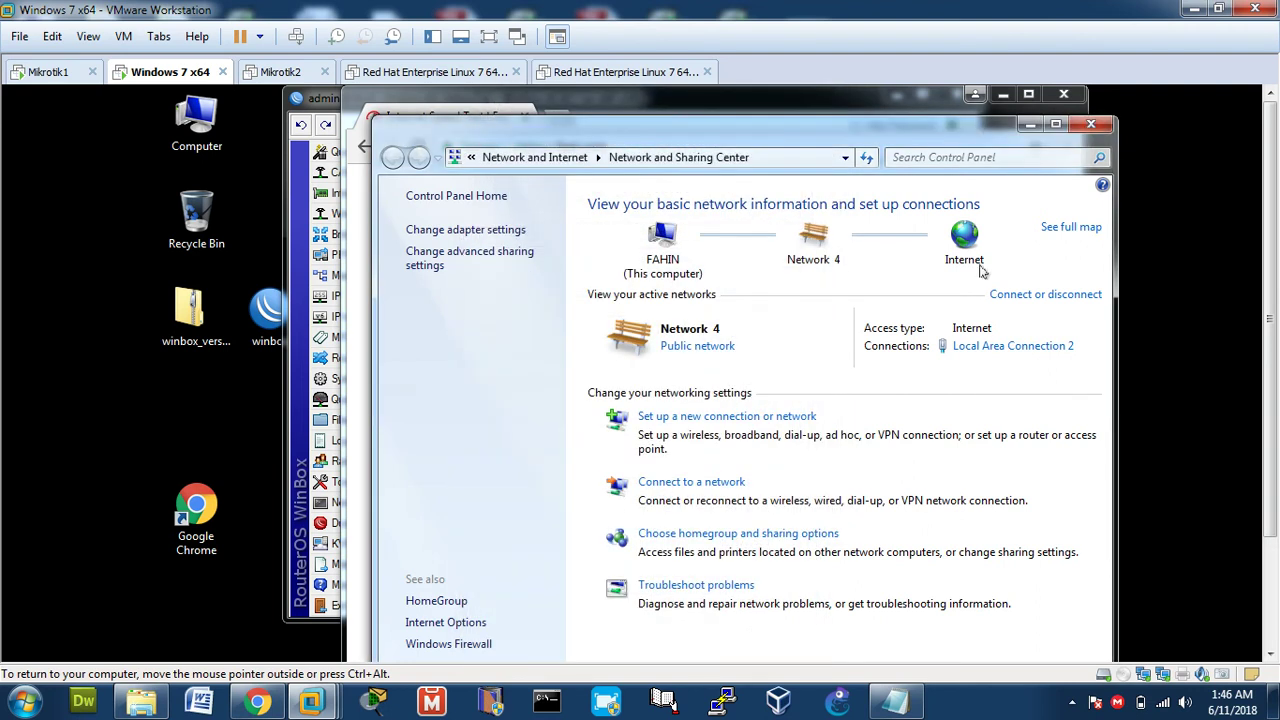
Return to the fast.com page and rerun the internet speed test from the static IP address
click(1032, 126)
click(851, 460)
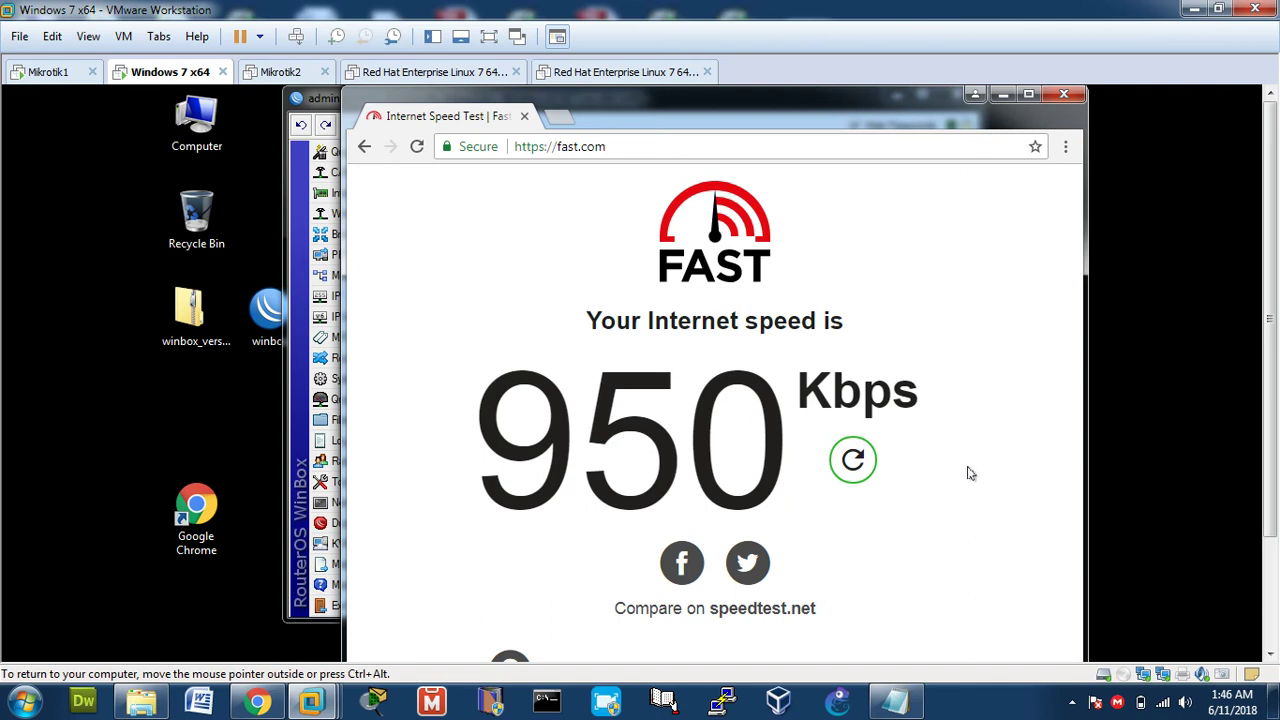
Switch to WinBox, dismiss the connection error, relaunch the loader and reconnect to the MikroTik router as admin
drag(625, 96, 680, 200)
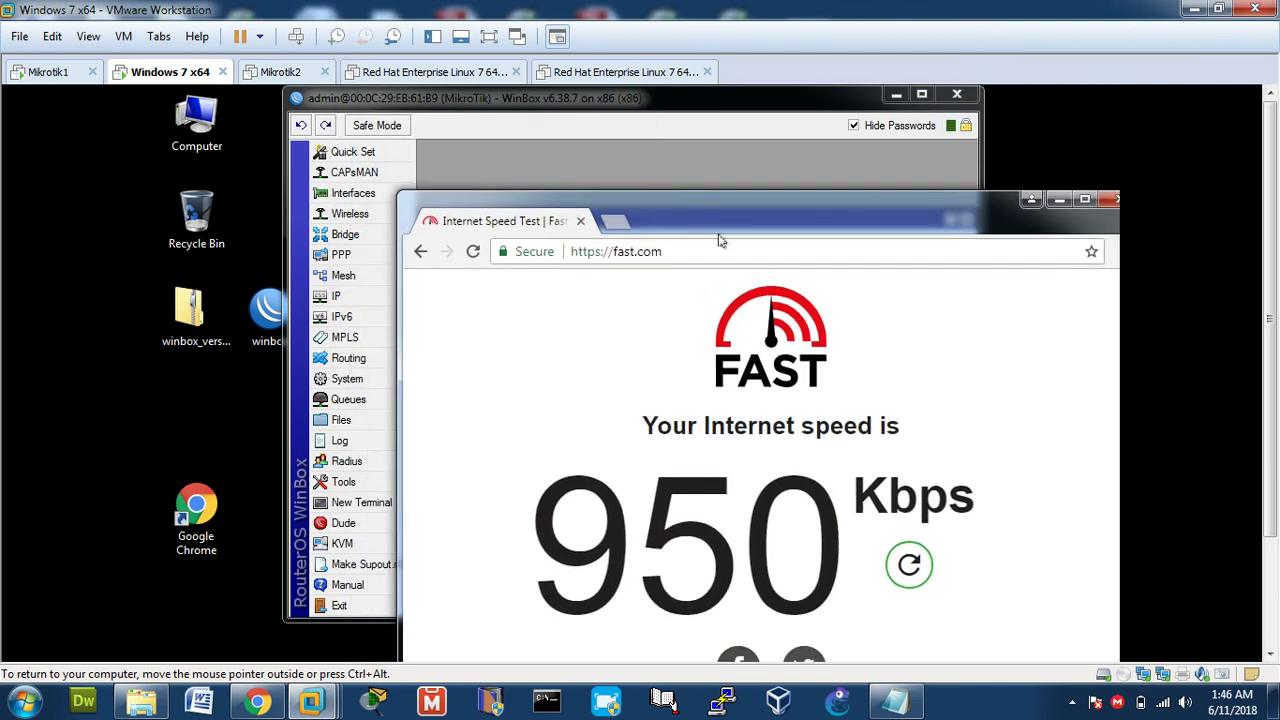
click(753, 107)
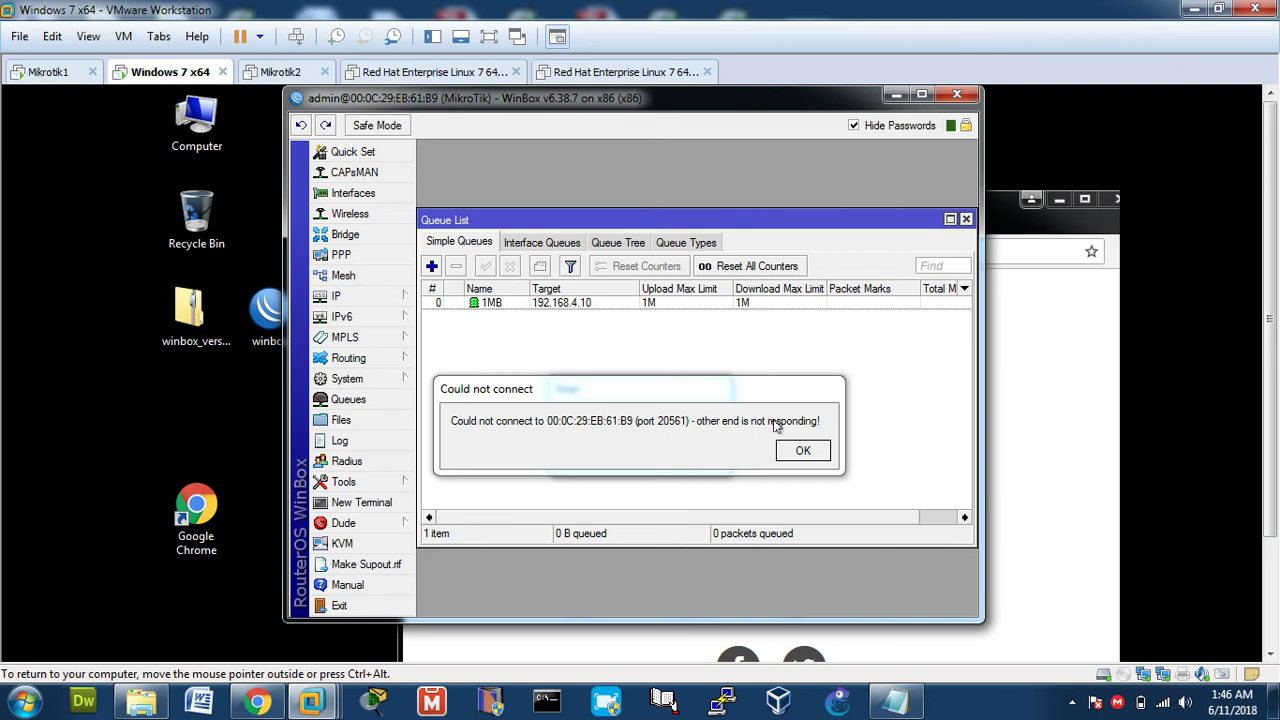
click(800, 451)
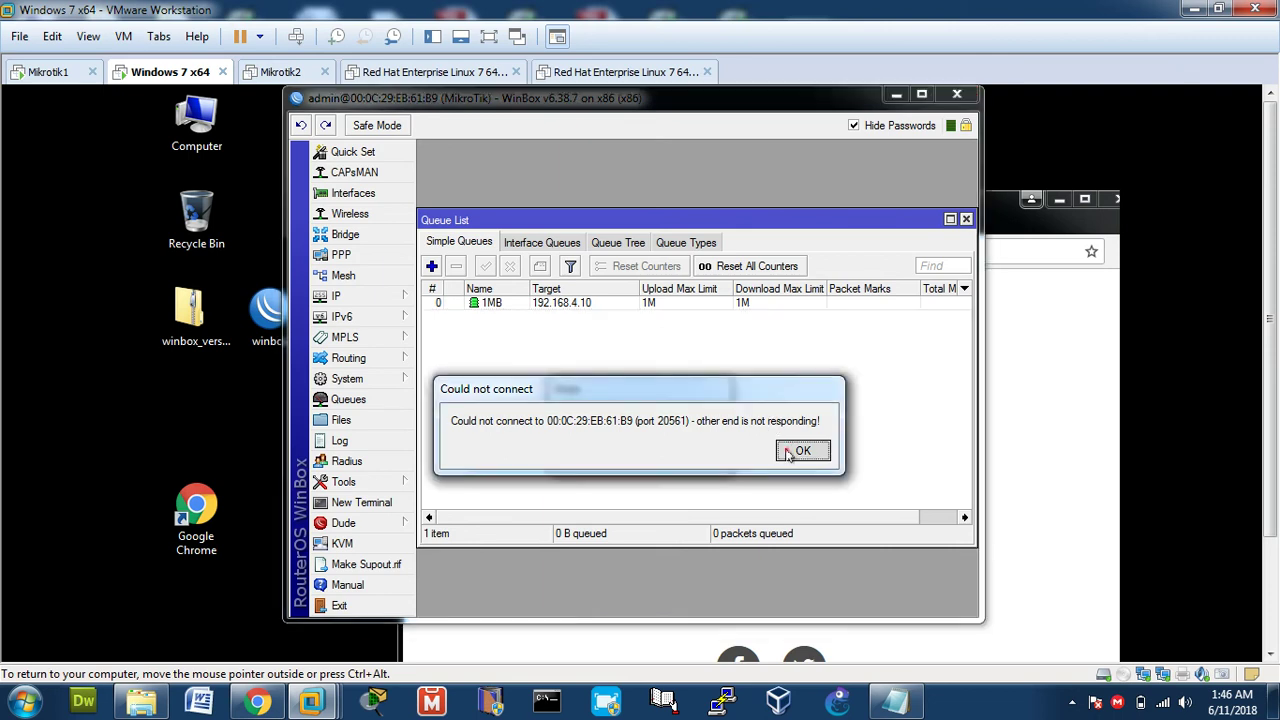
double_click(265, 308)
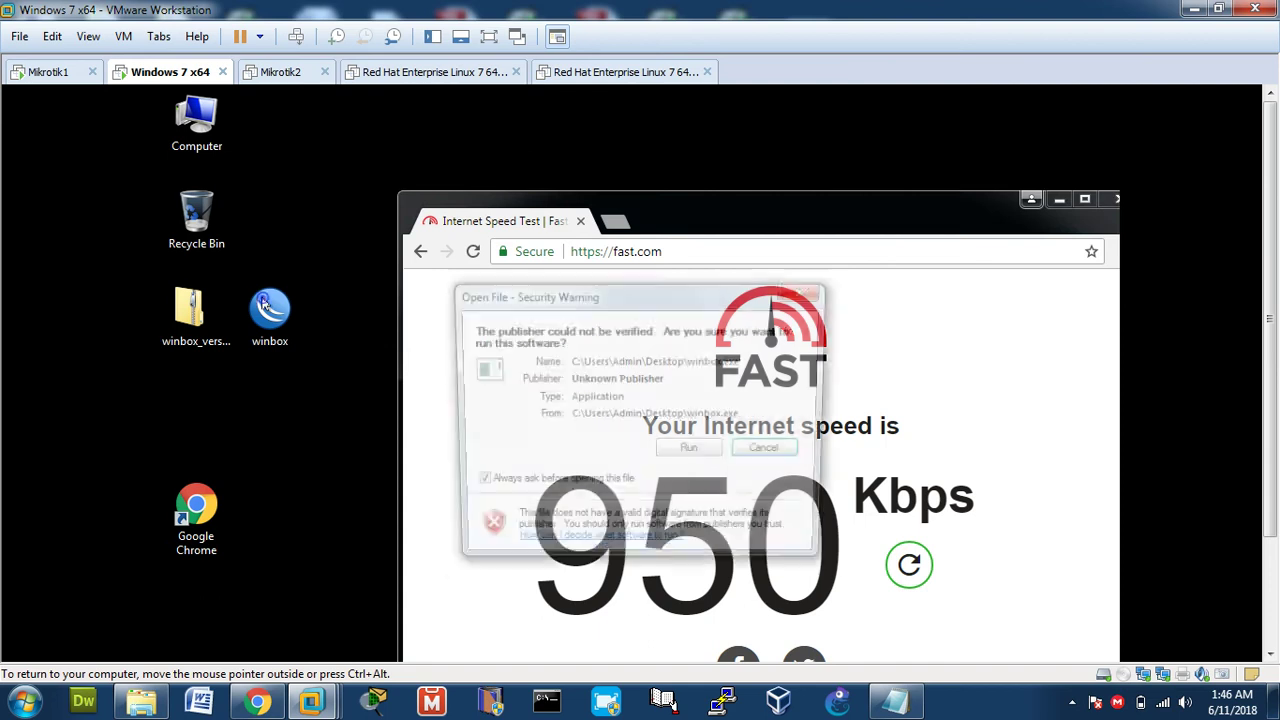
click(692, 451)
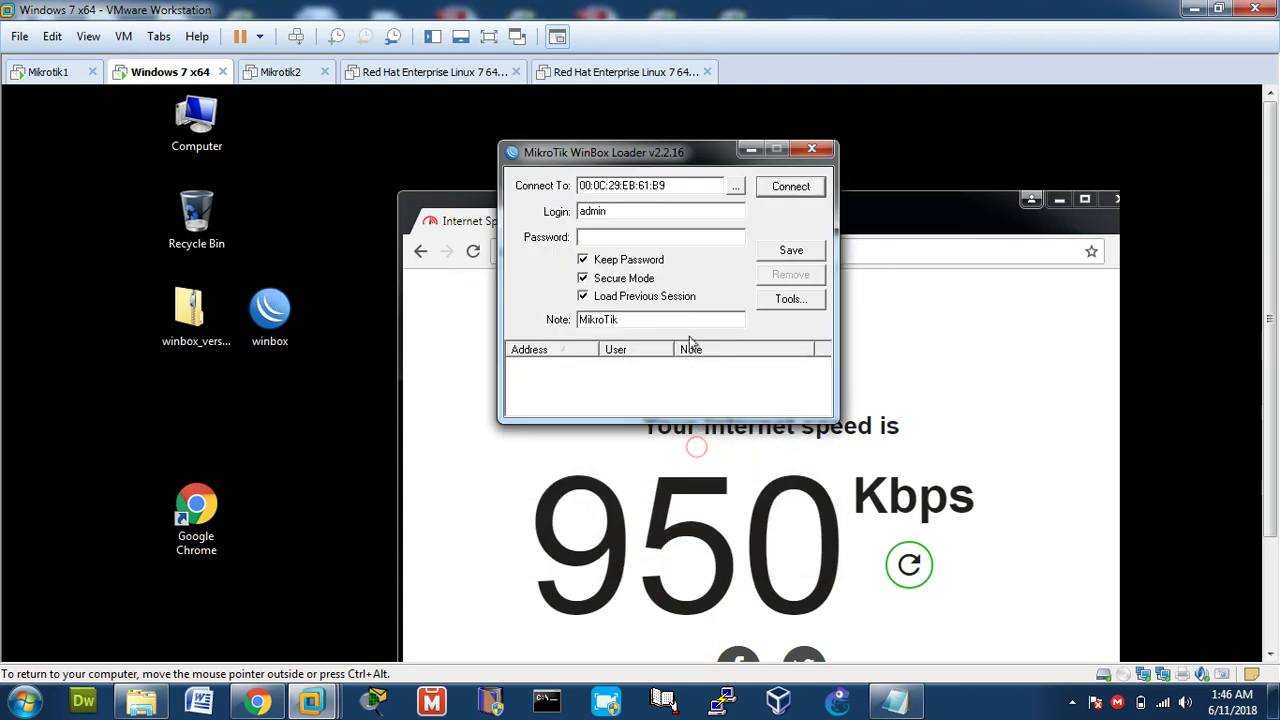
click(777, 181)
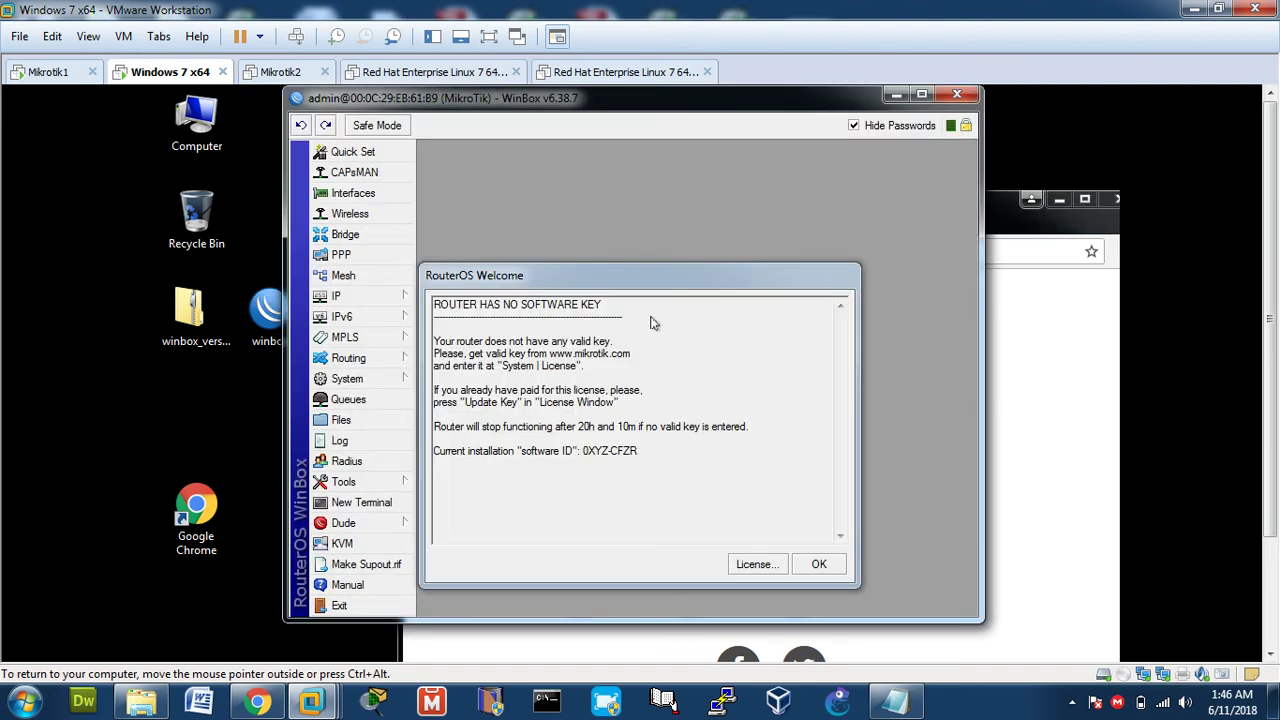
click(823, 572)
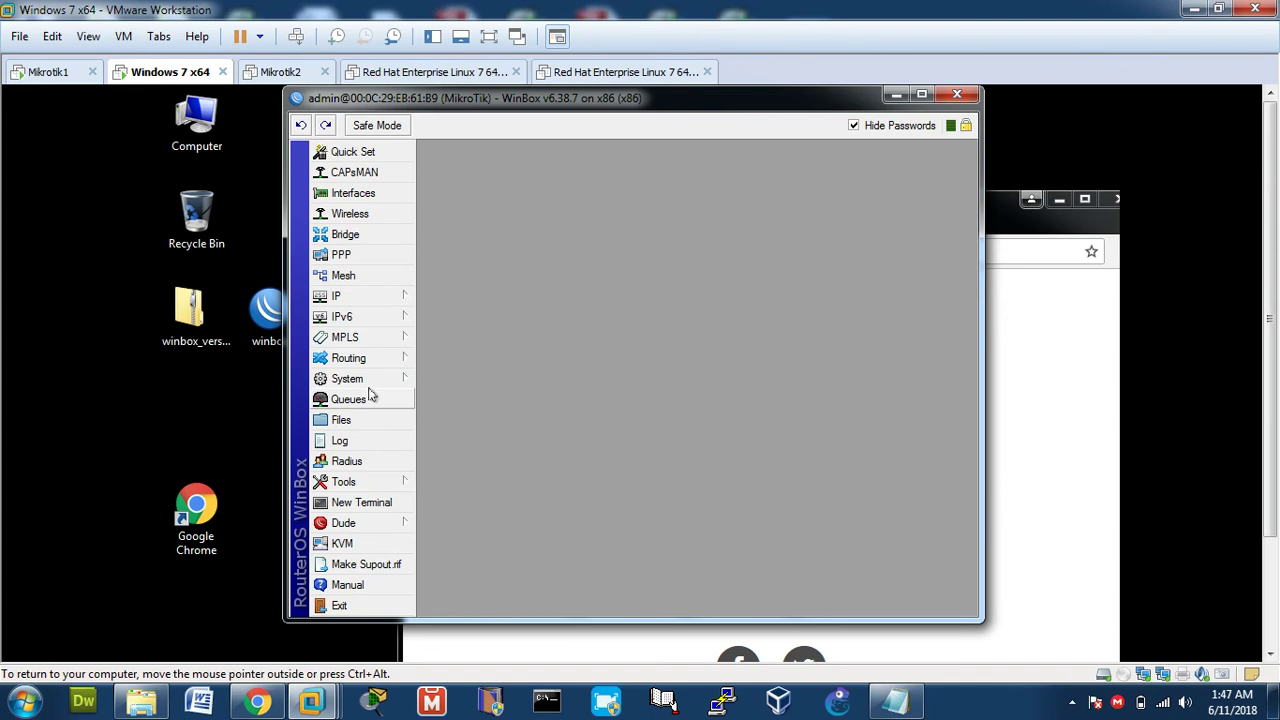
Set the 1MB simple queue's max limit to 2M for both target upload and target download, and save it
click(368, 398)
click(536, 303)
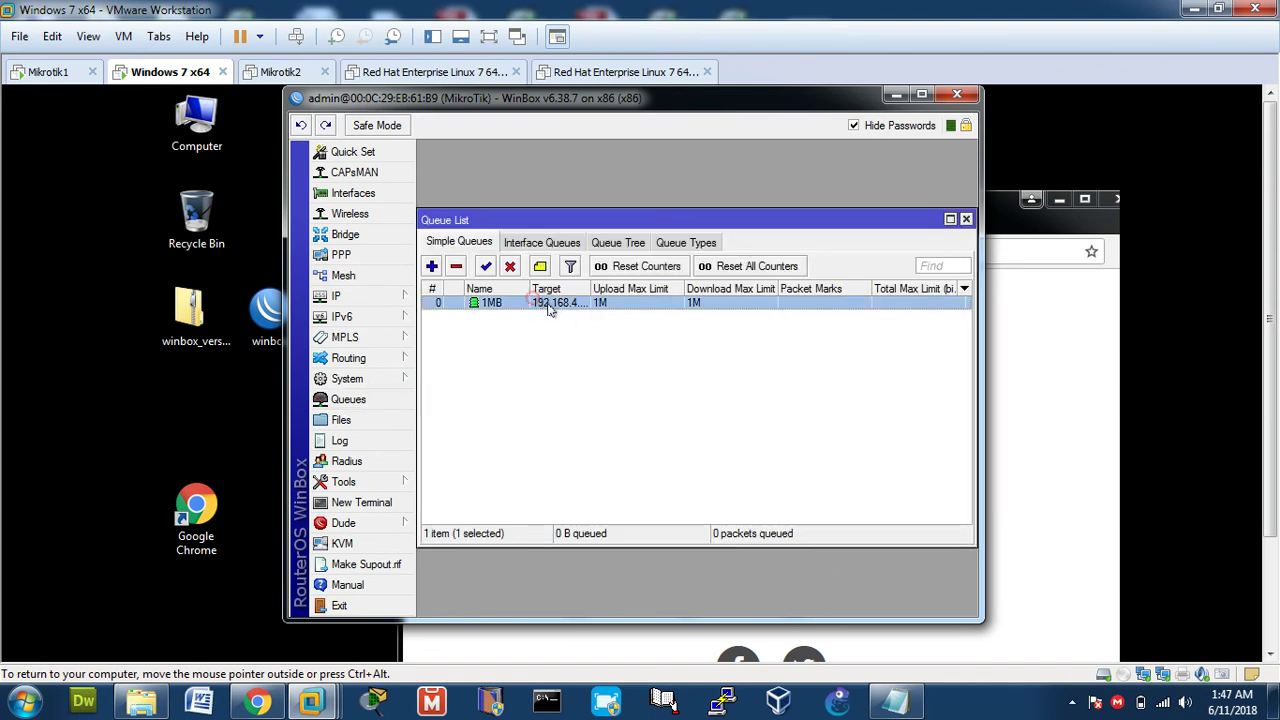
double_click(548, 305)
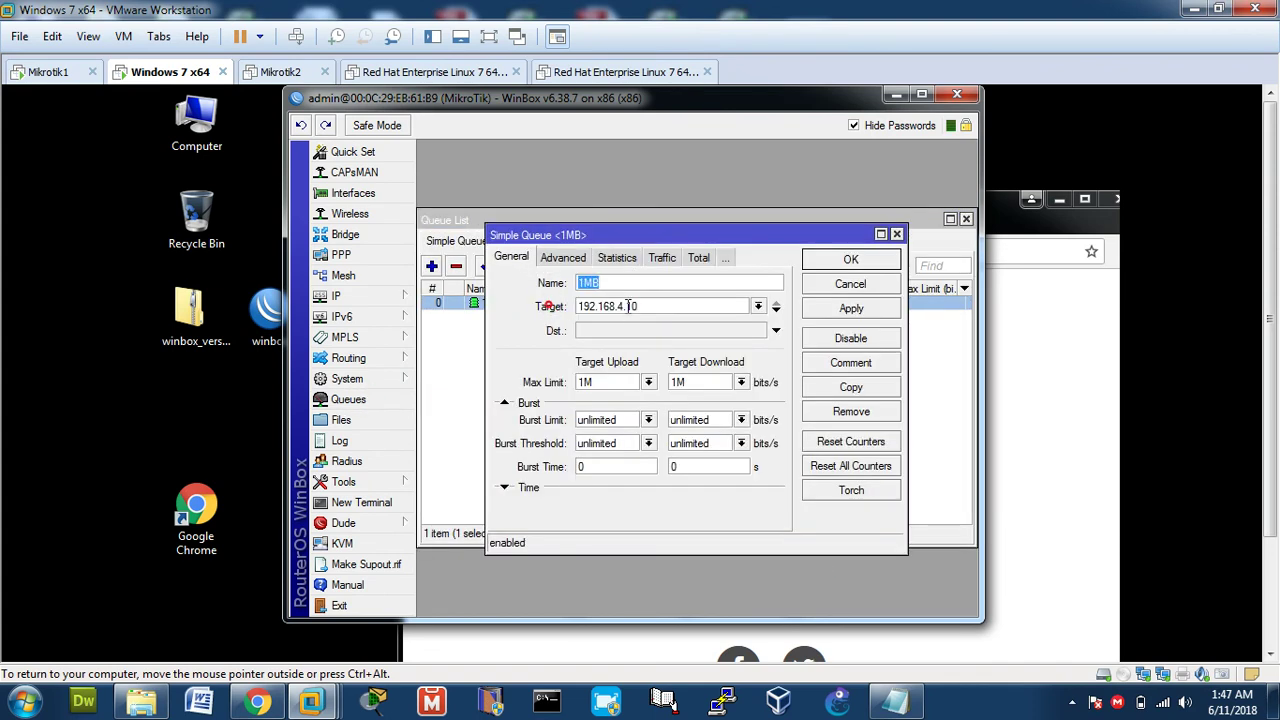
click(649, 384)
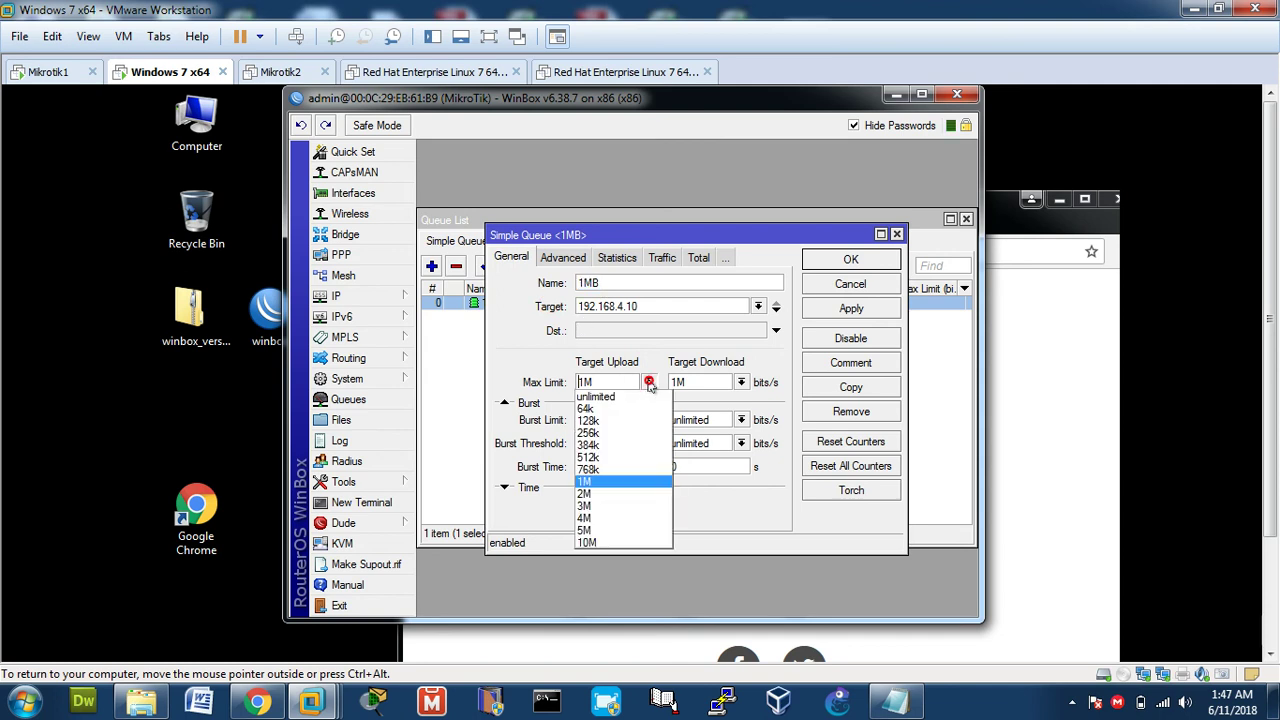
click(585, 498)
click(741, 383)
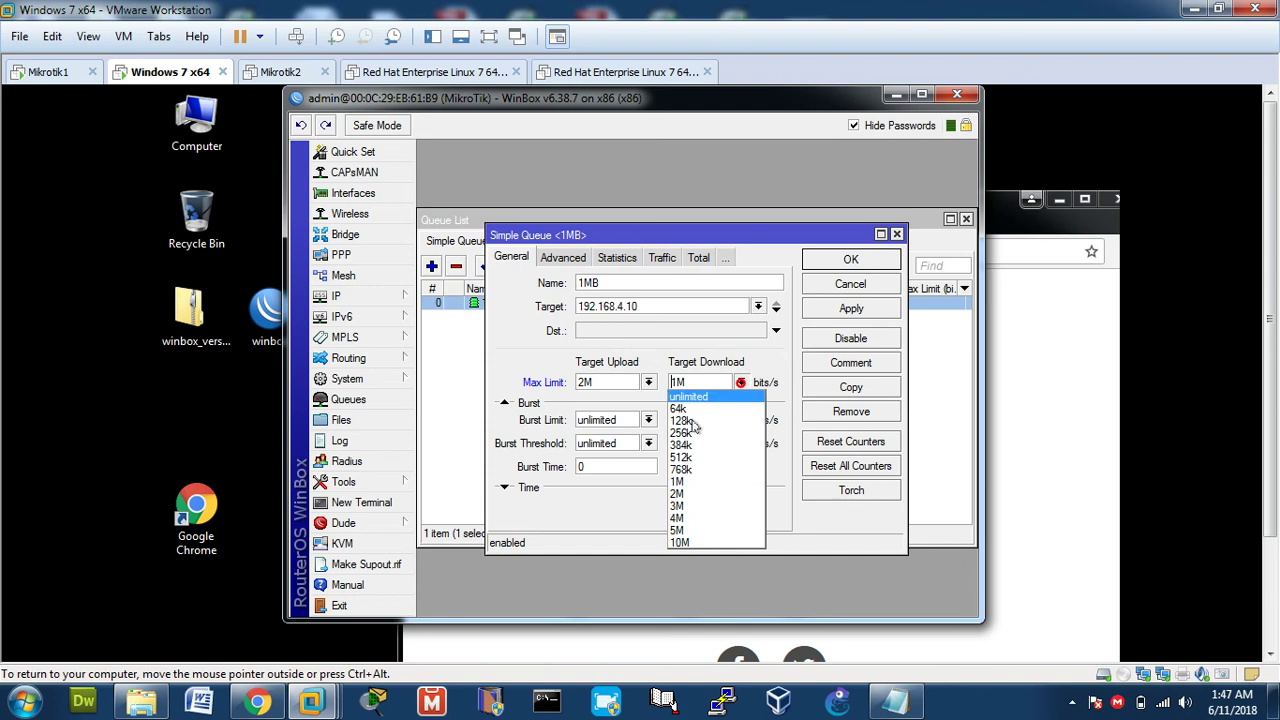
click(676, 495)
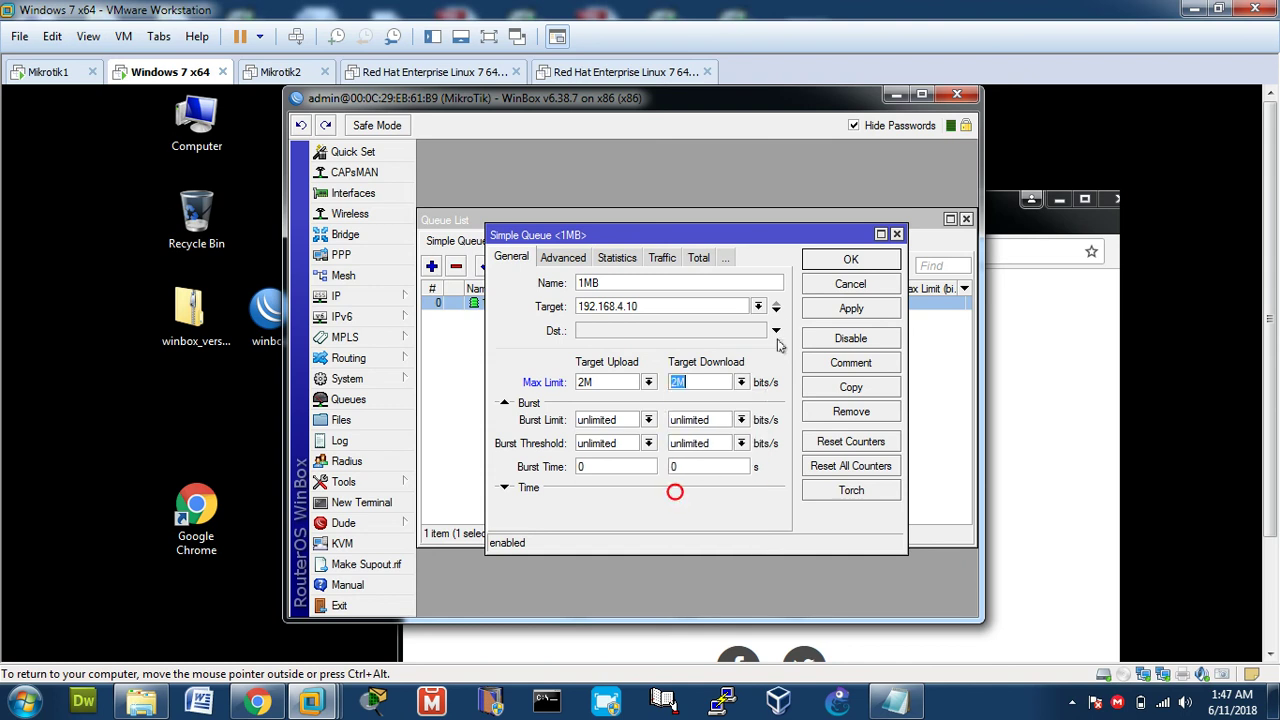
click(840, 308)
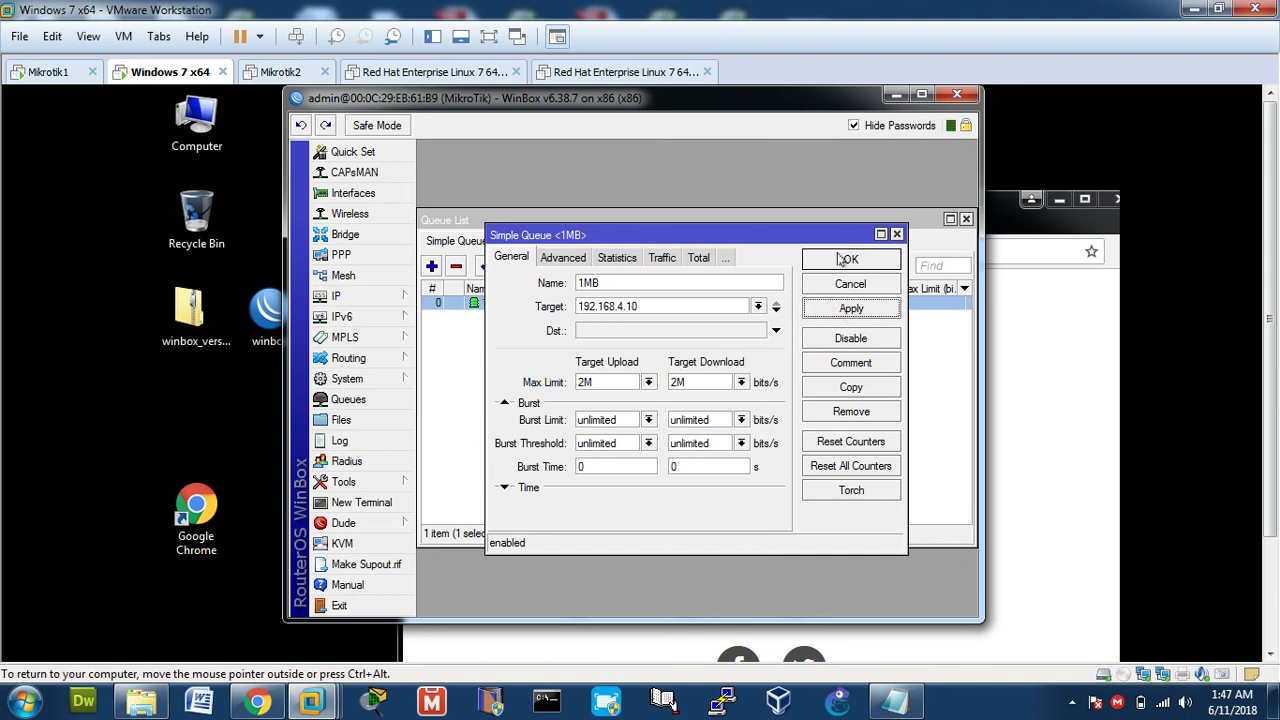
click(842, 259)
Switch to Chrome and rerun the fast.com speed test with the new queue limits in place
click(1046, 396)
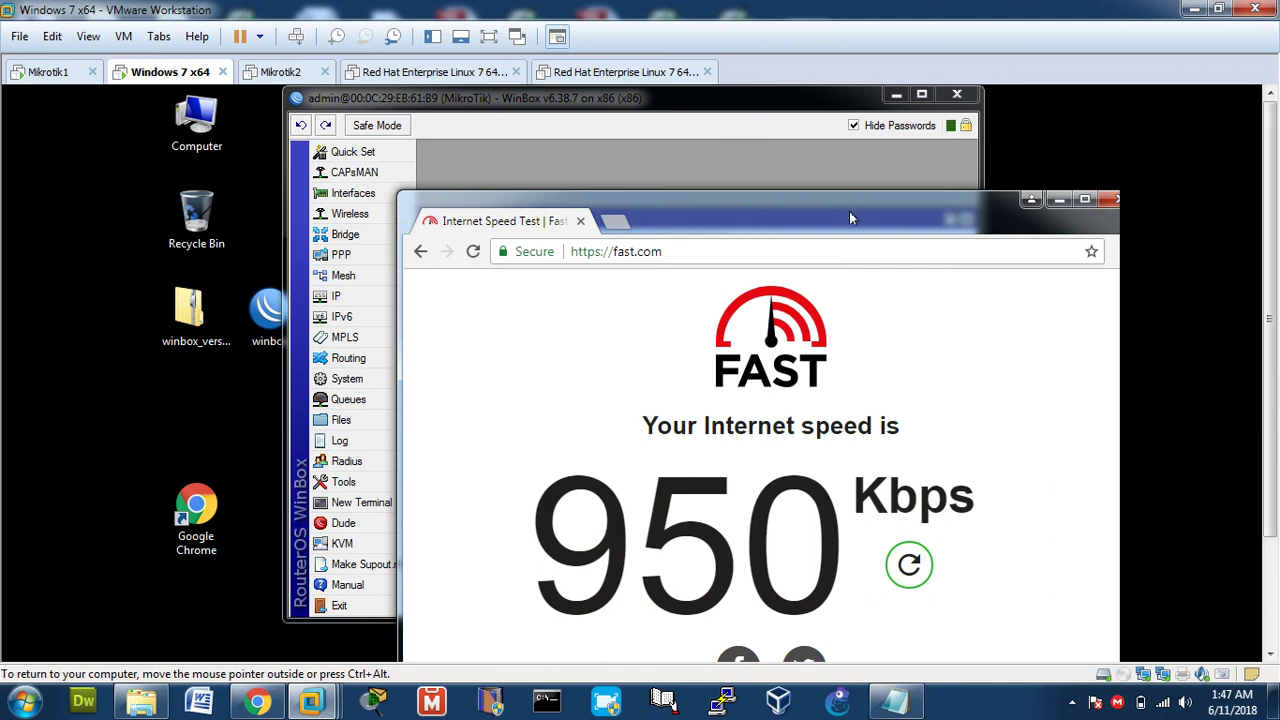
drag(849, 211, 833, 147)
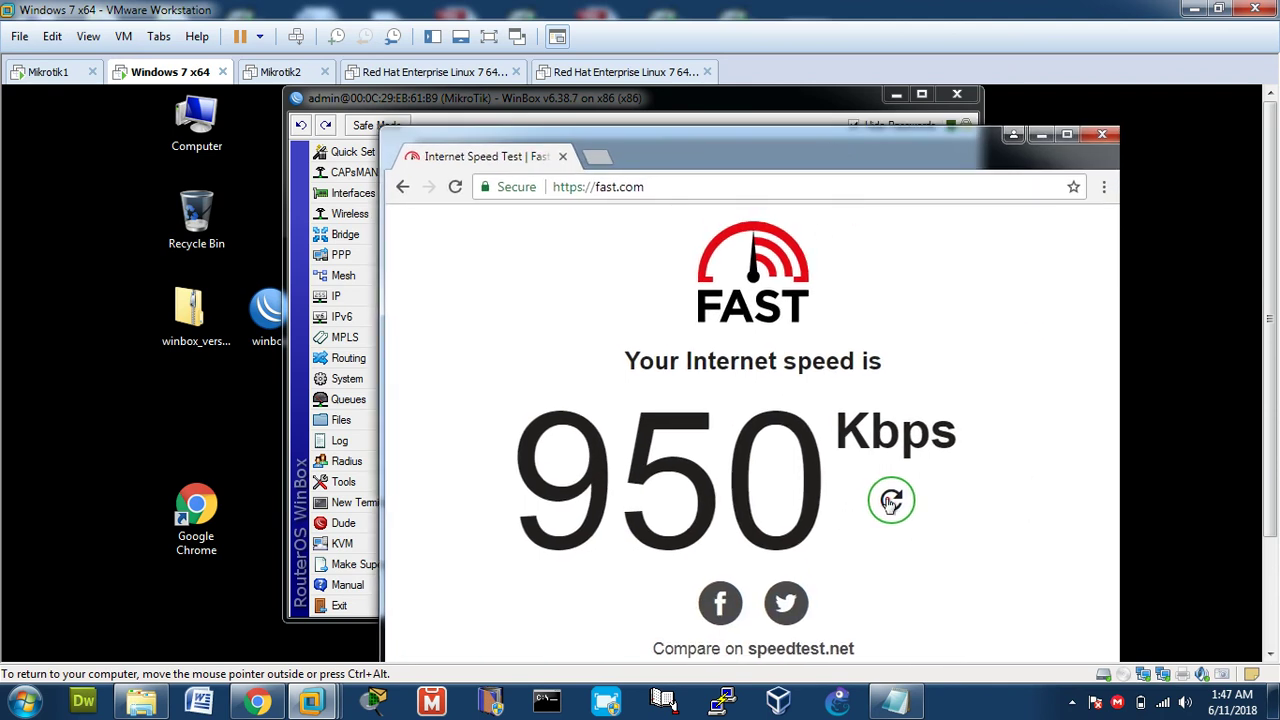
click(889, 500)
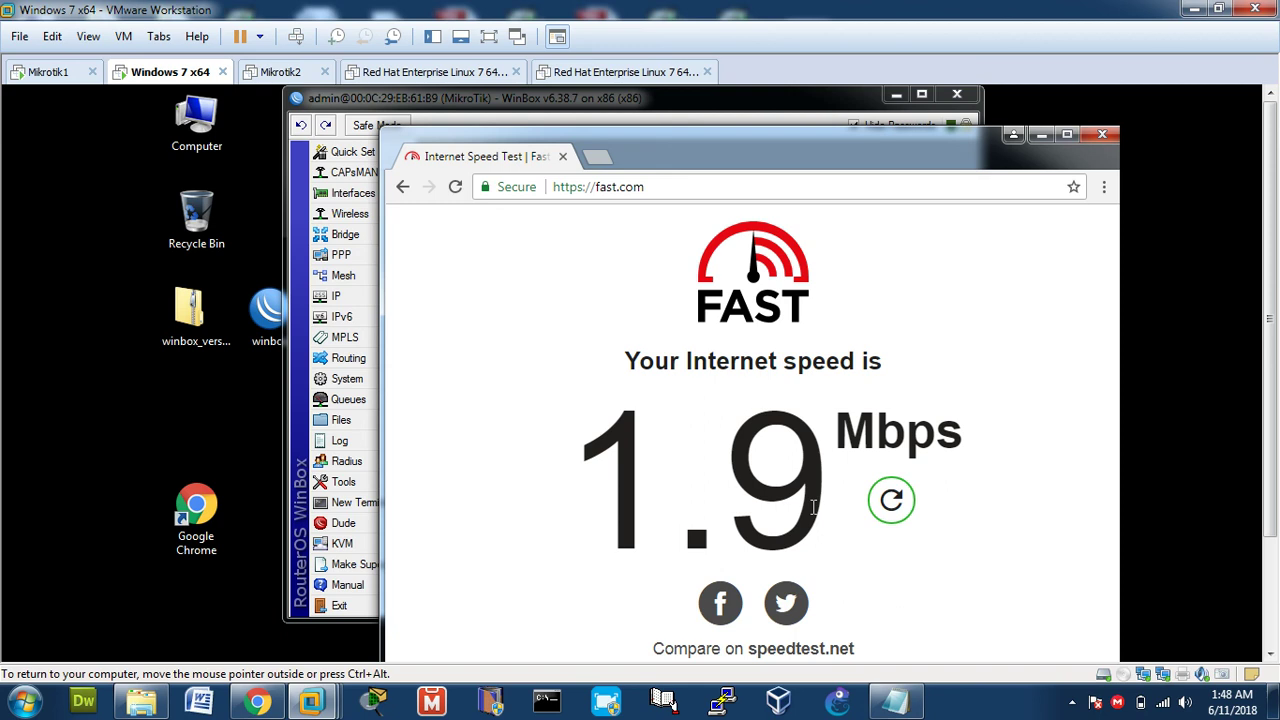
Minimize the browser and review the simple queue's upload and download limits in the WinBox queue list
click(1042, 132)
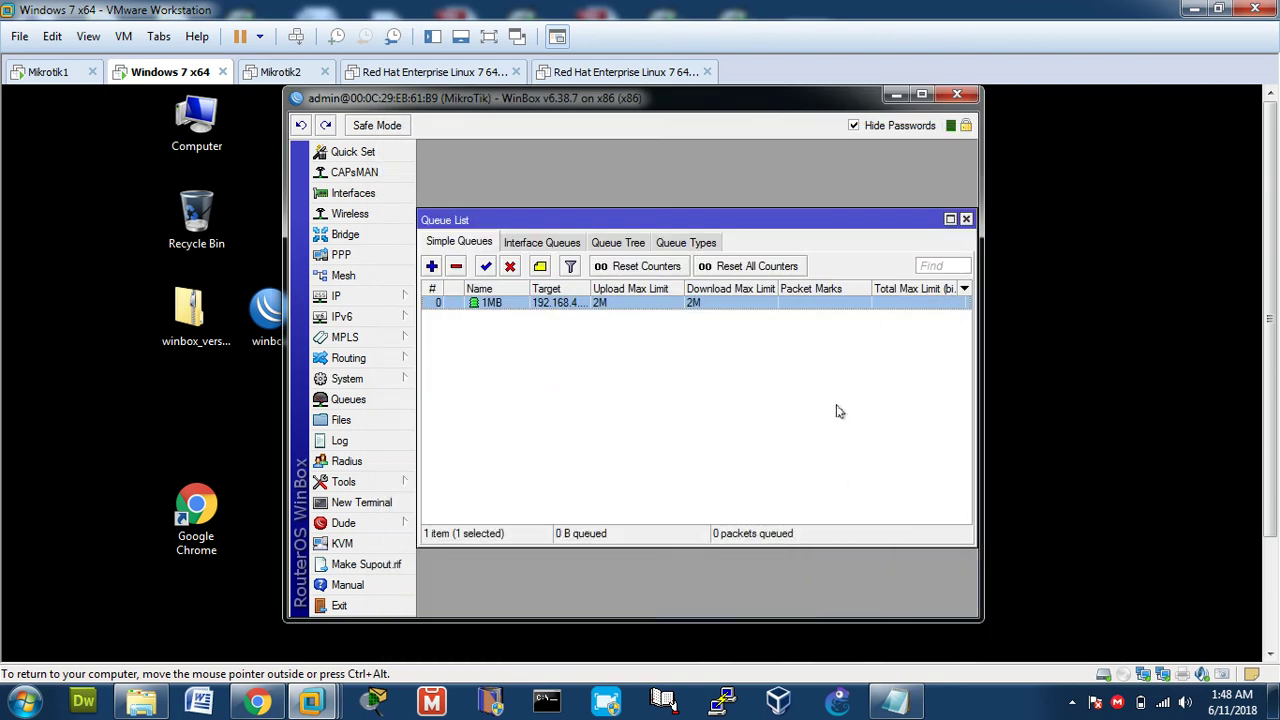
click(838, 411)
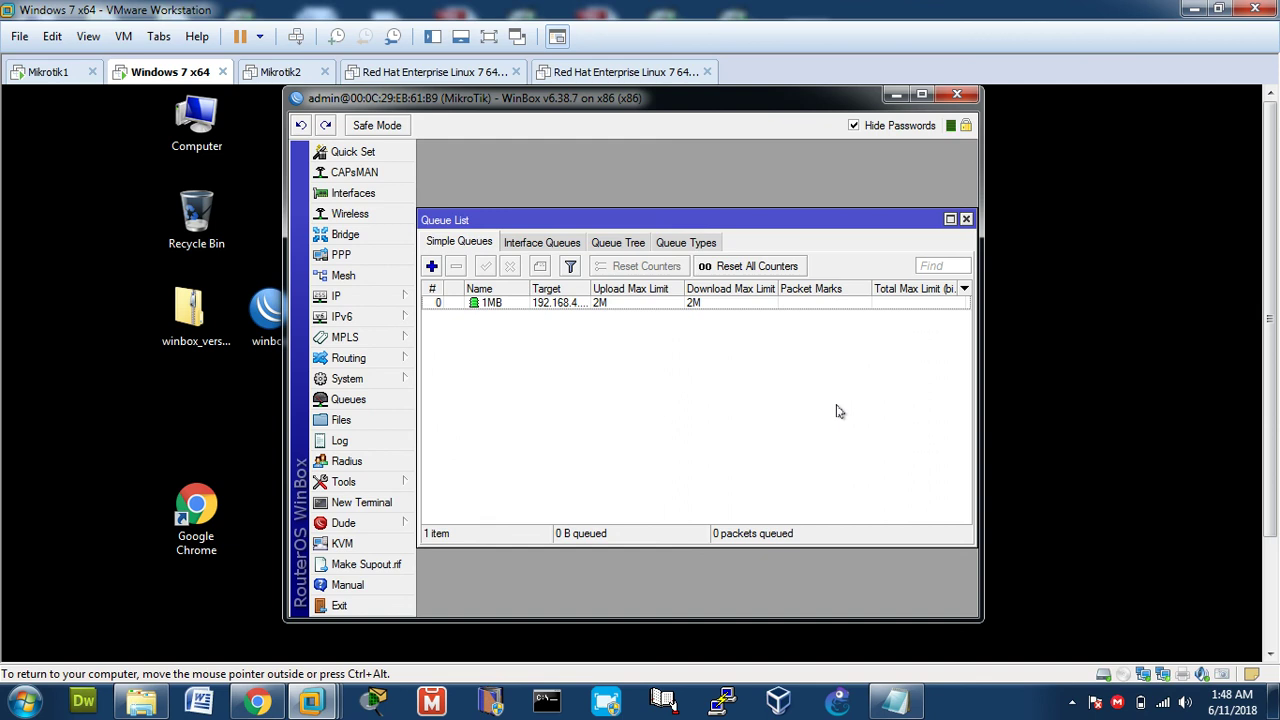
click(1070, 703)
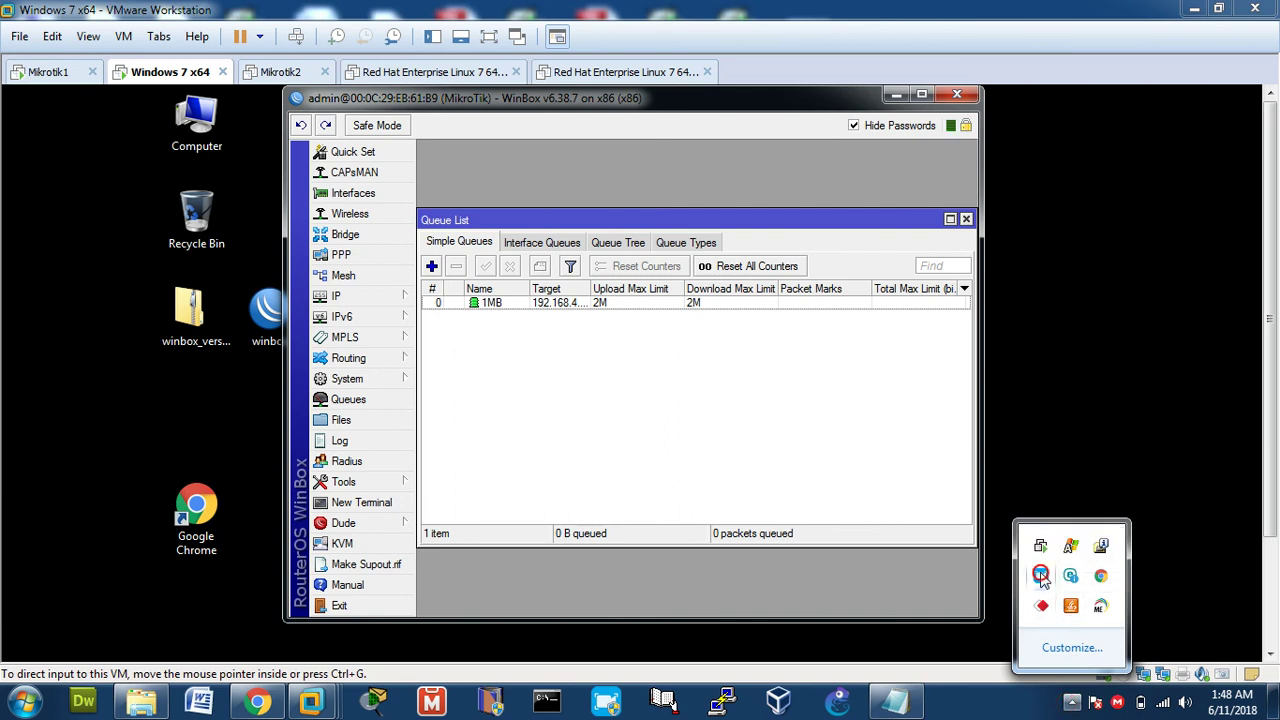